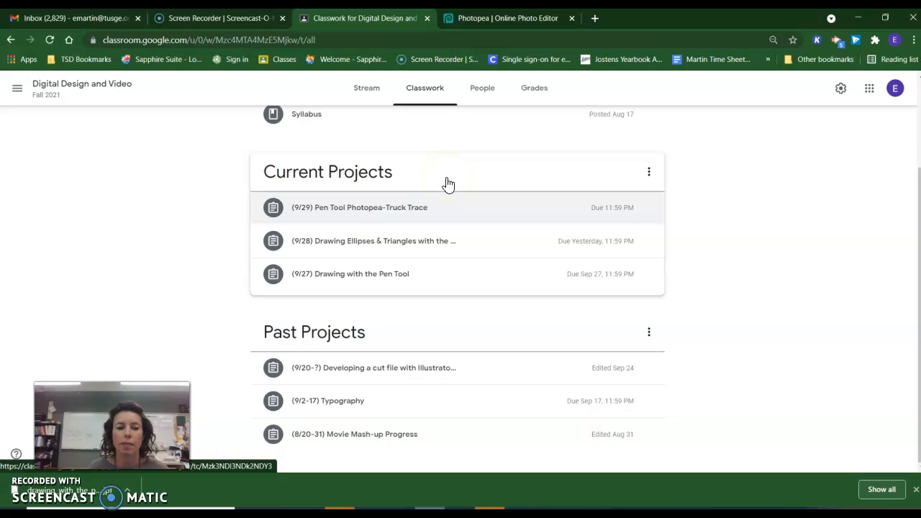
- Open the truck drawing attached to the (9/29) Pen Tool Photopea-Truck Trace assignment and download drawing_with_the_pen truck.png
left_click(426, 205)
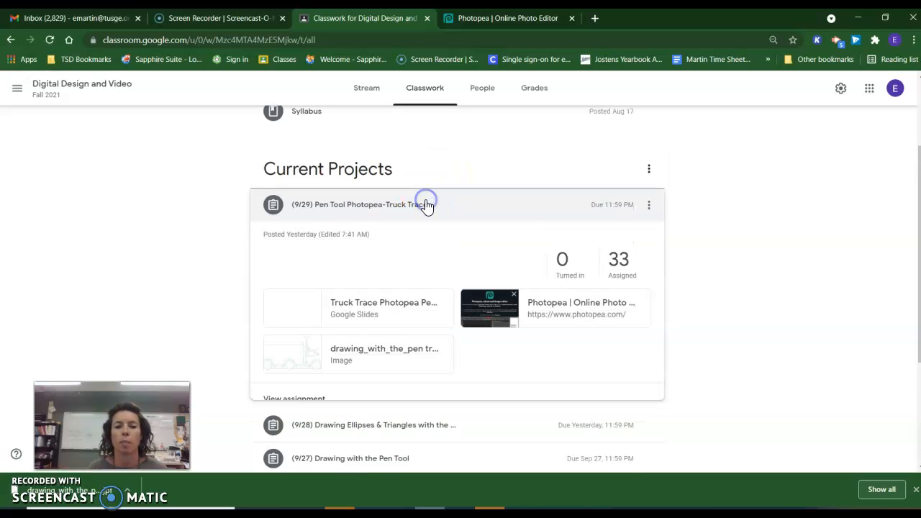
left_click(523, 305)
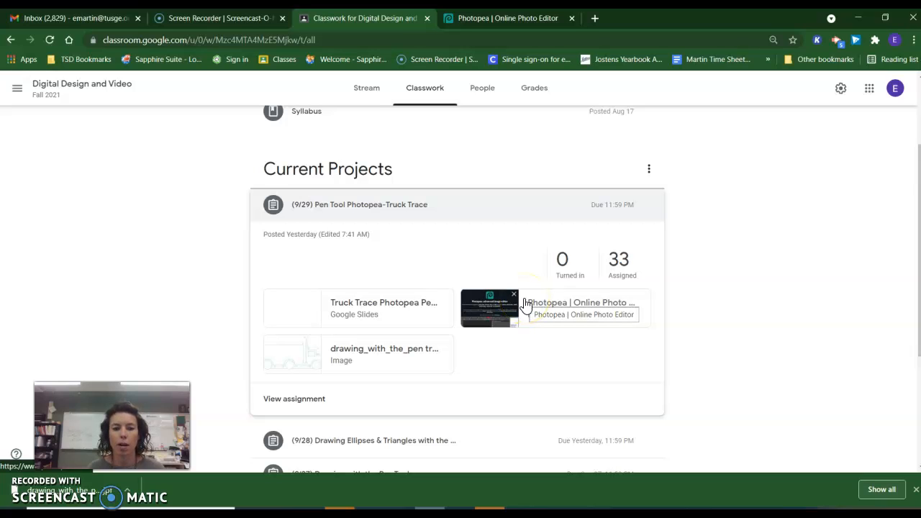
left_click(400, 356)
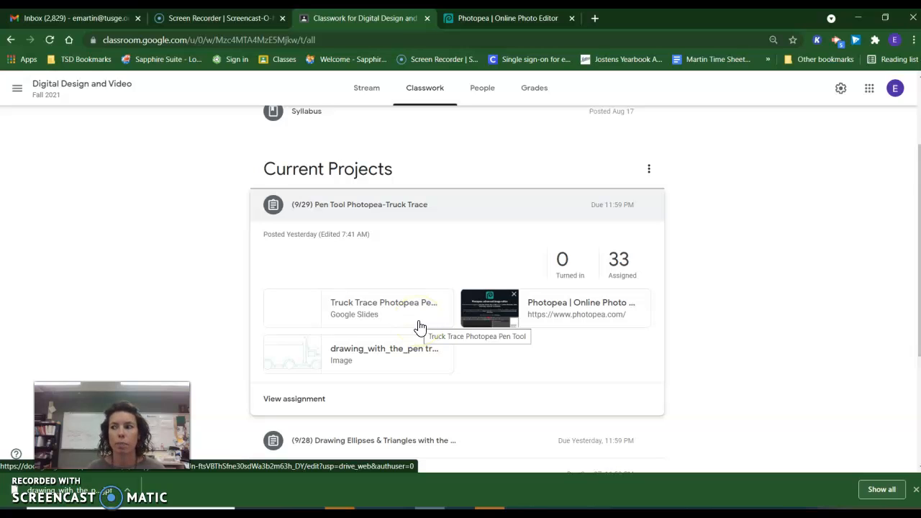
left_click(382, 358)
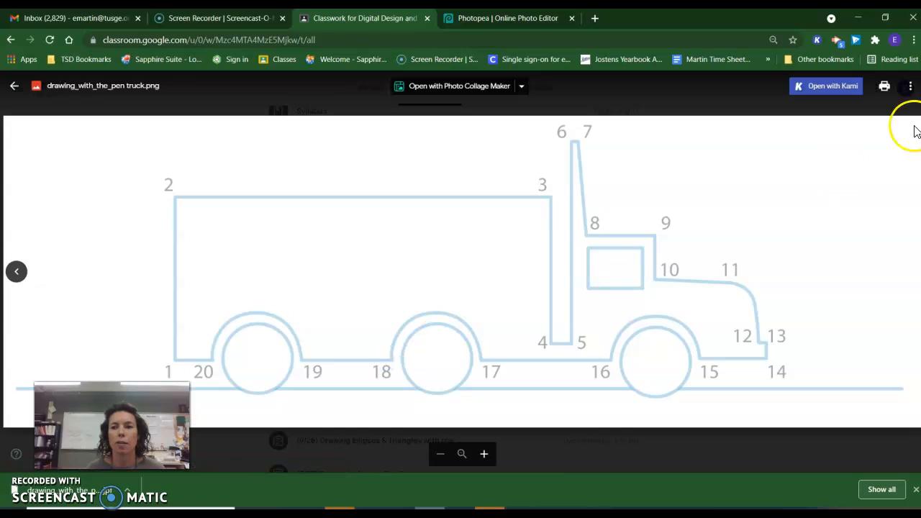
left_click(910, 87)
left_click(850, 138)
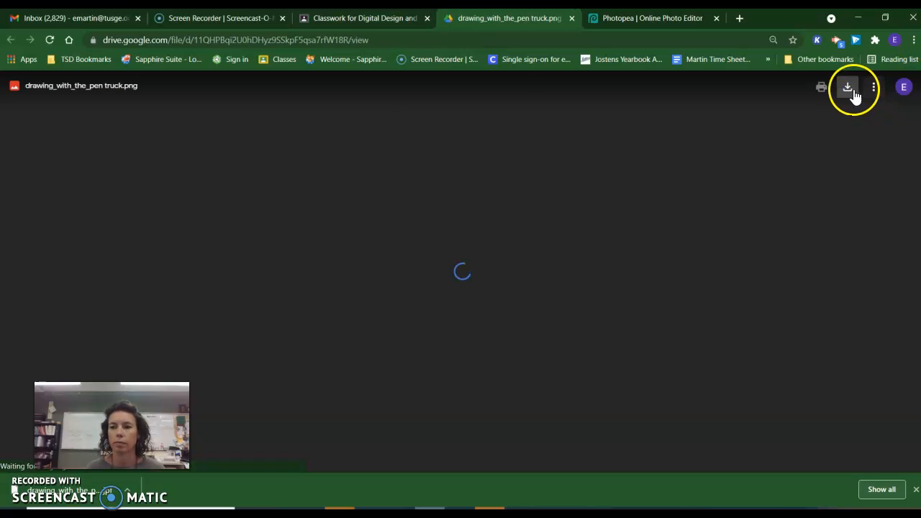
left_click(850, 92)
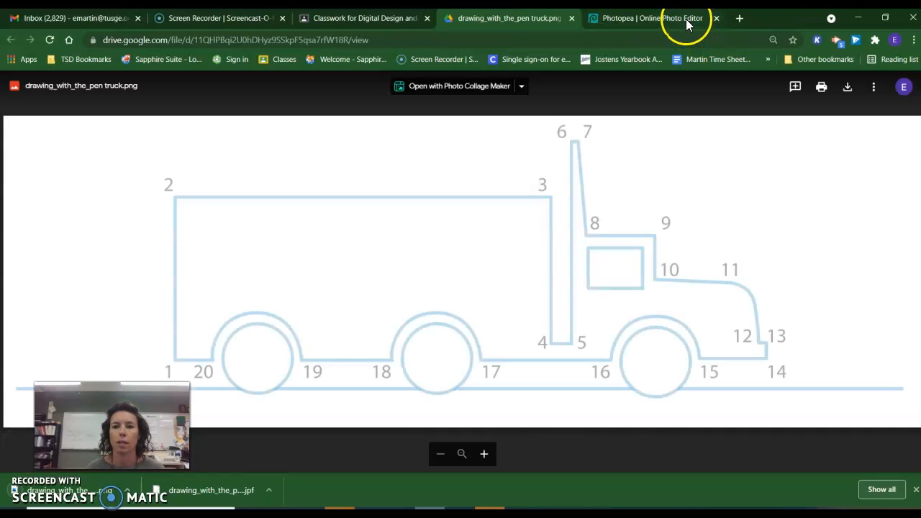
- Switch to Photopea and open drawing_with_the_pen truck (1) from the computer's Downloads folder
left_click(687, 24)
left_click(352, 290)
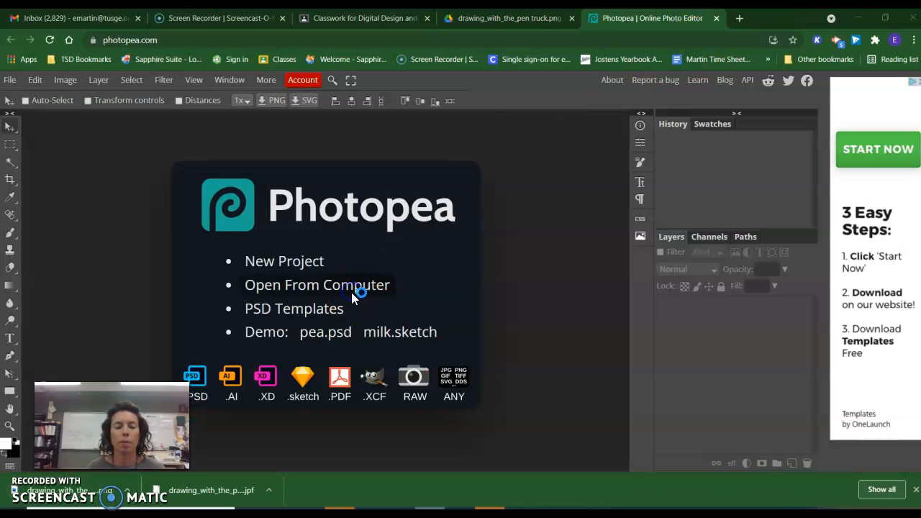
left_click(176, 95)
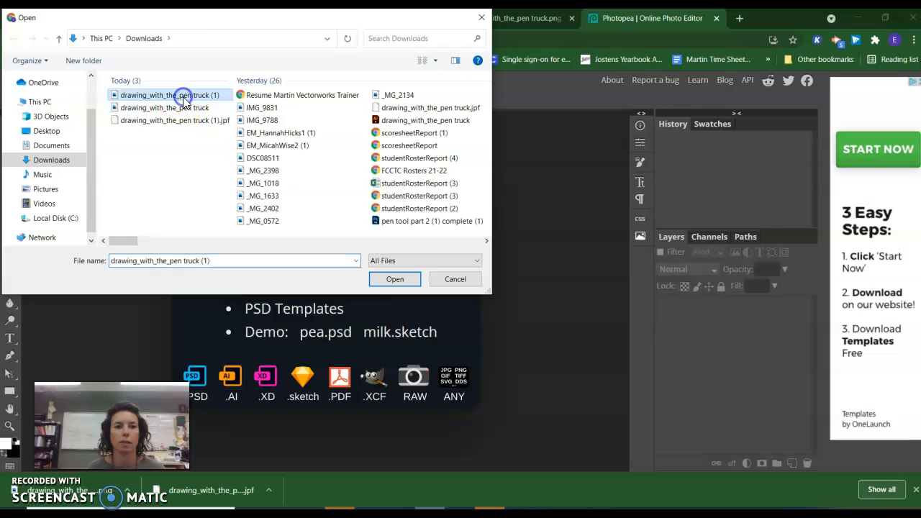
left_click(392, 278)
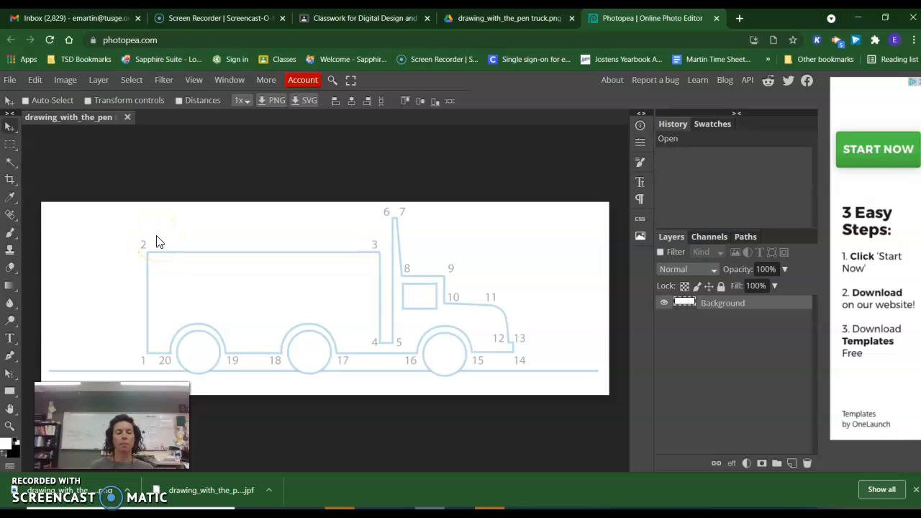
- Set up the Pen tool for shapes with no fill and a solid red stroke
left_click(10, 356)
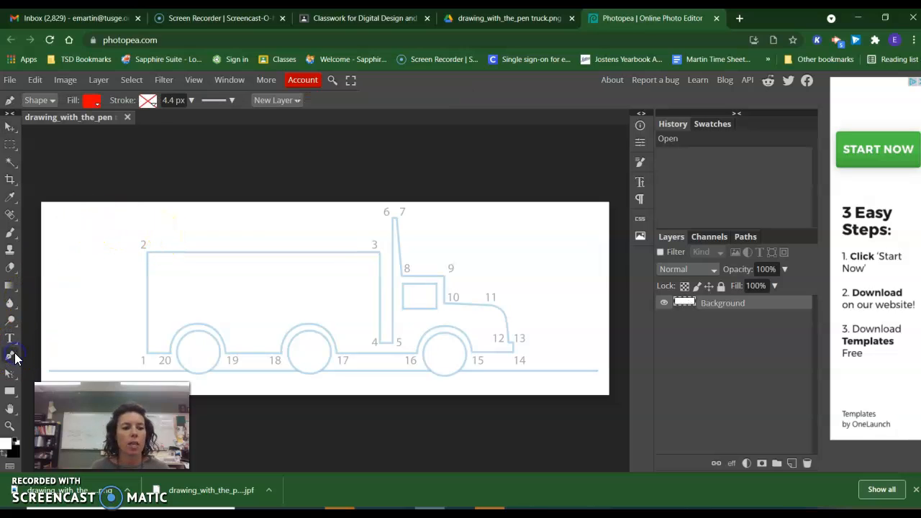
left_click(92, 101)
left_click(129, 126)
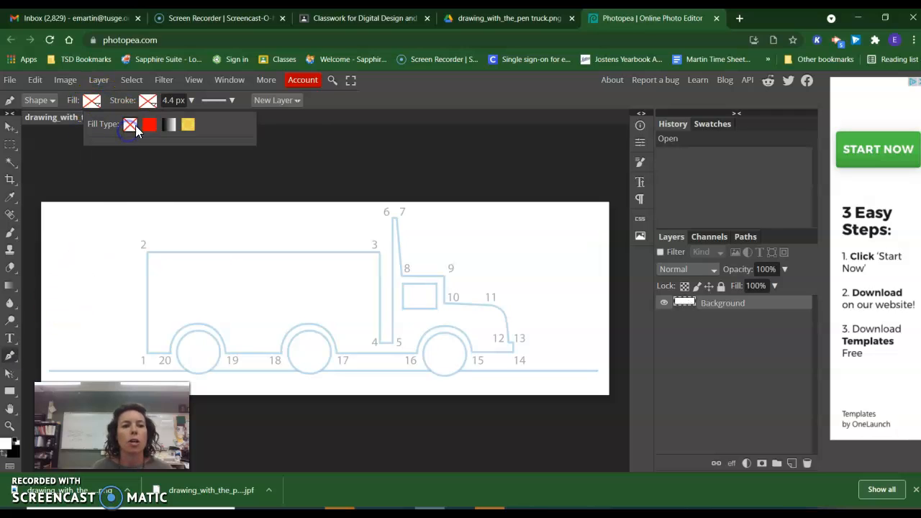
left_click(148, 104)
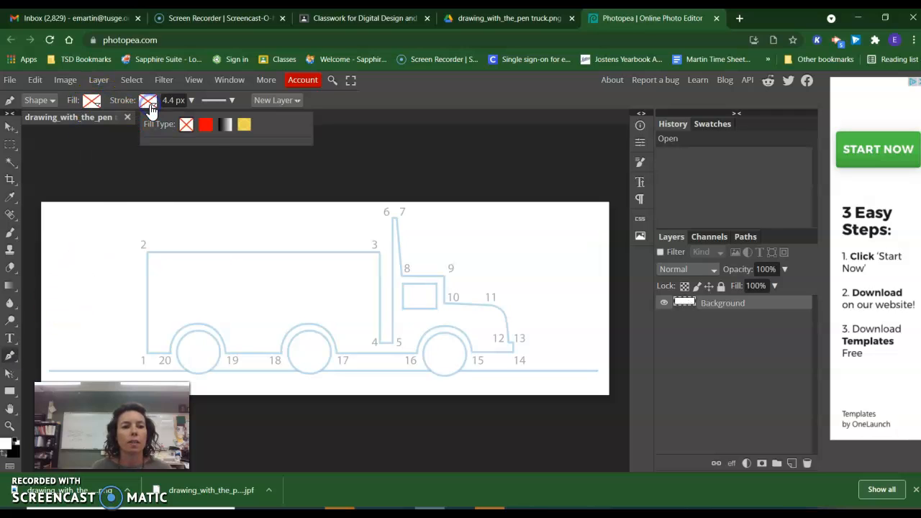
left_click(204, 127)
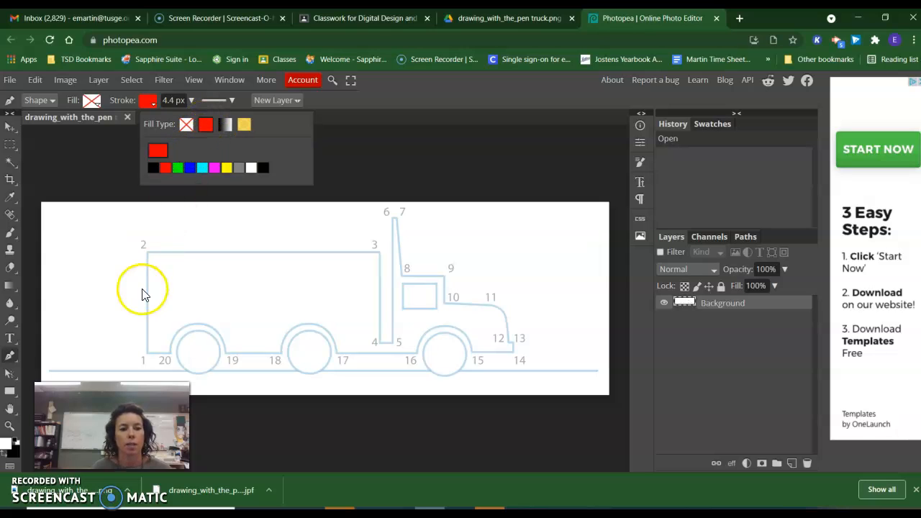
- Trace the truck's cargo box with straight pen segments from point 1 through points 2, 3 and 4 to point 5
left_click(146, 354)
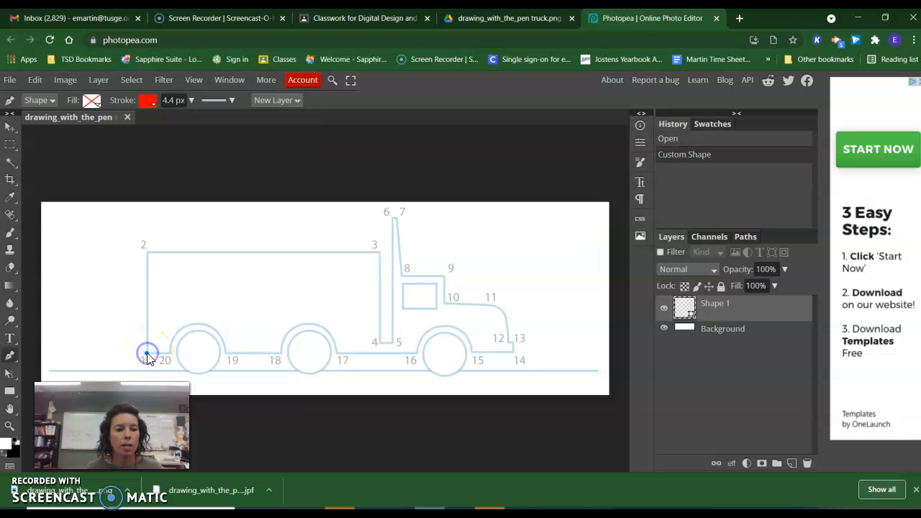
left_click(146, 251)
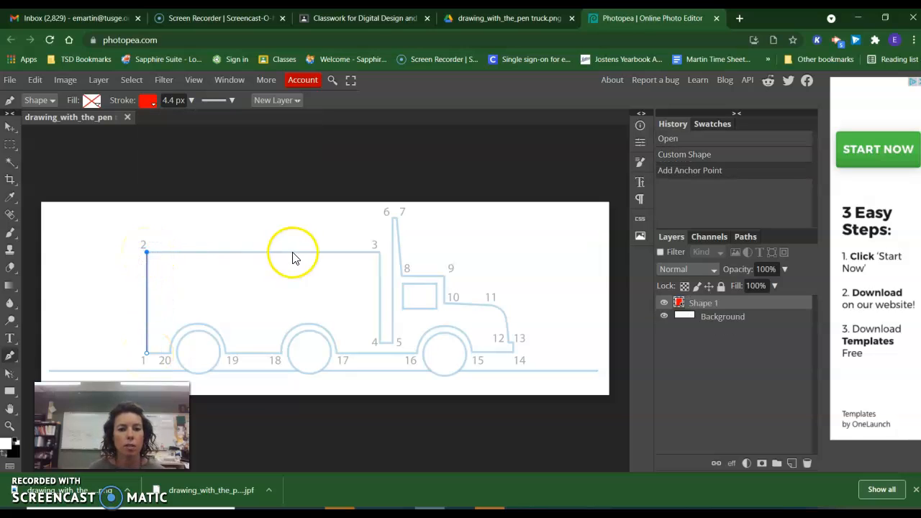
left_click(379, 253)
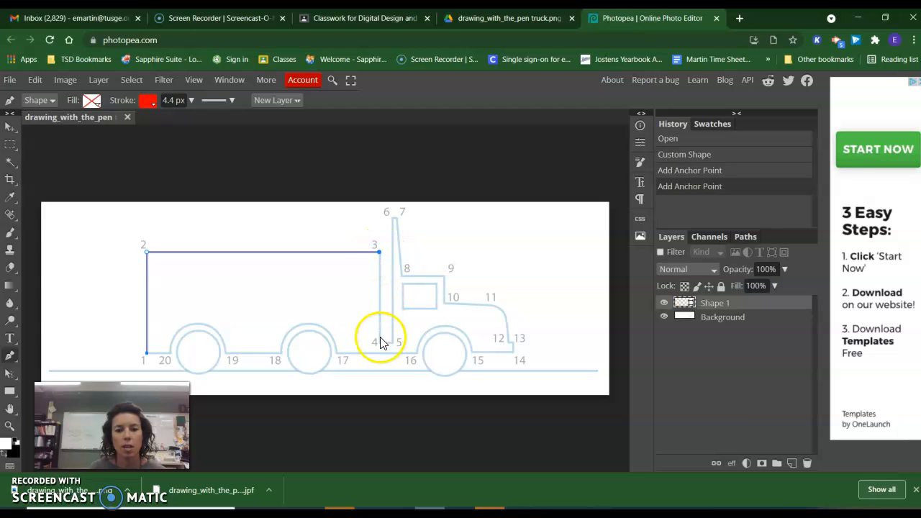
left_click(380, 341)
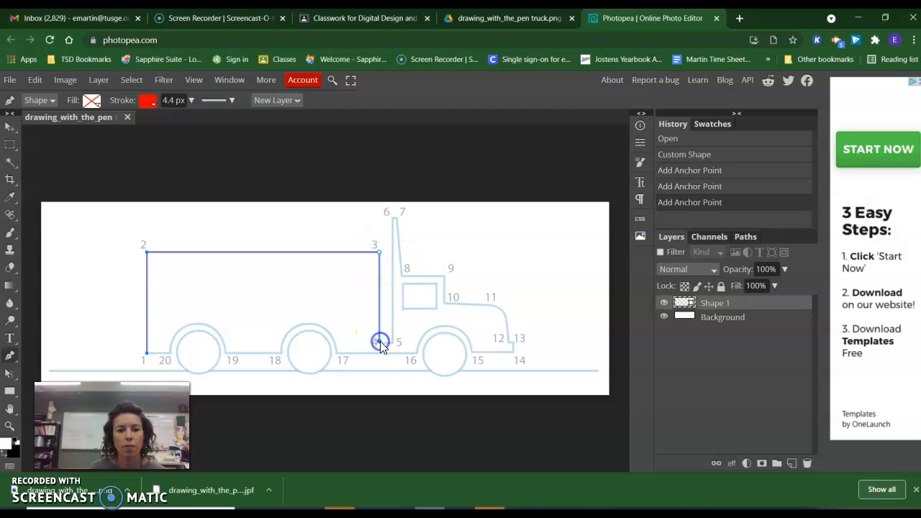
left_click(392, 341)
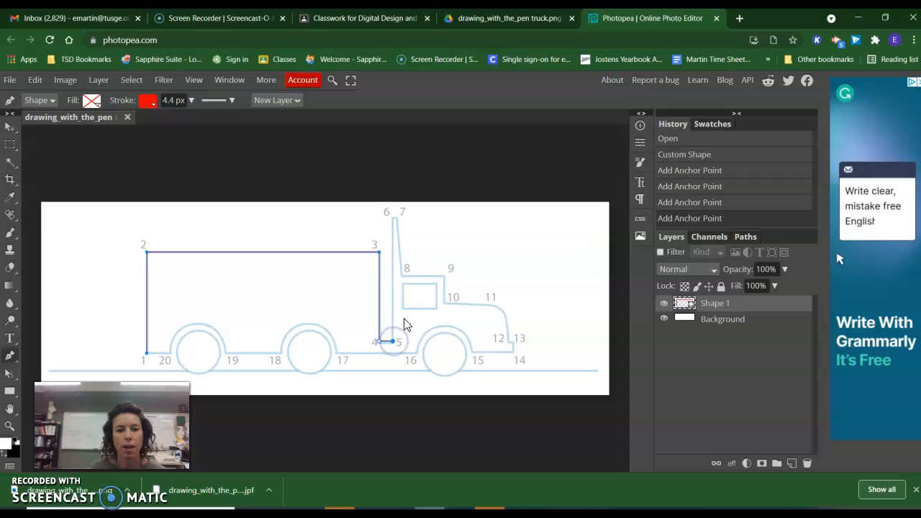
- Continue the path with straight segments up the exhaust stack and over the cab, from point 6 through point 11
left_click(393, 216)
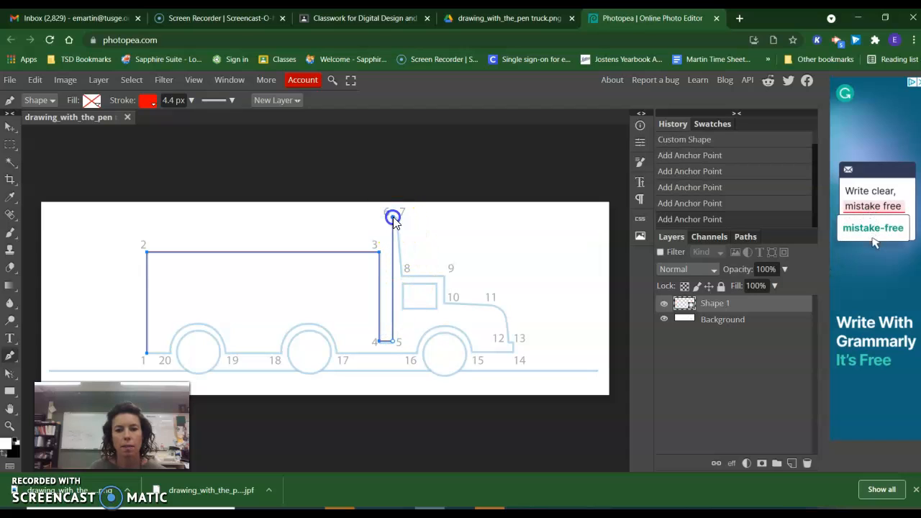
left_click(395, 216)
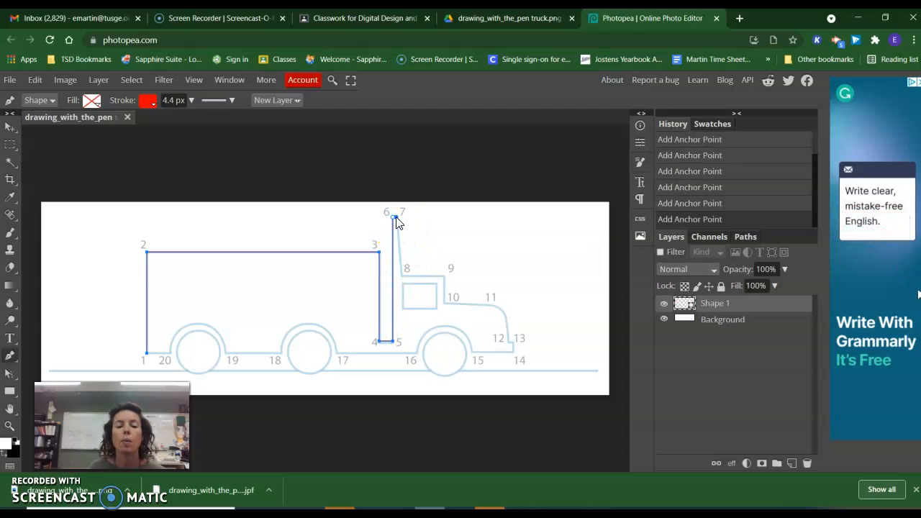
left_click(401, 274)
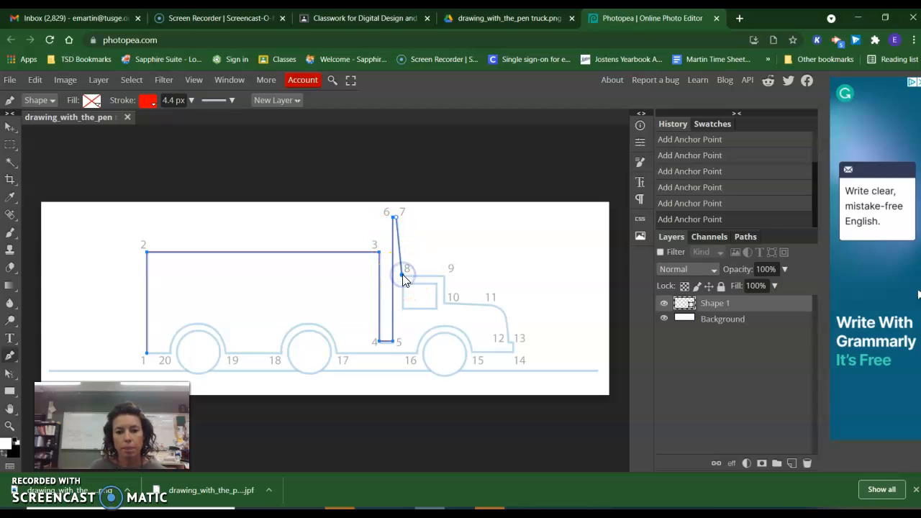
left_click(443, 274)
left_click(443, 303)
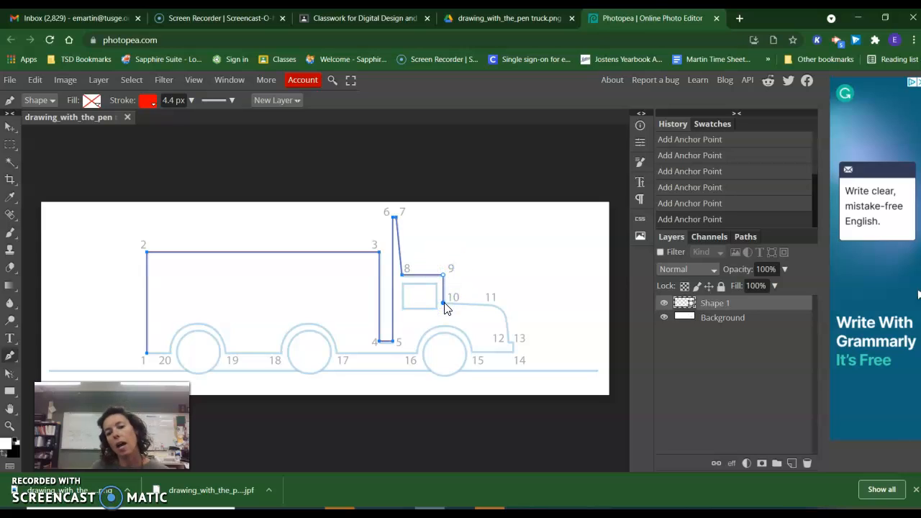
left_click(487, 306)
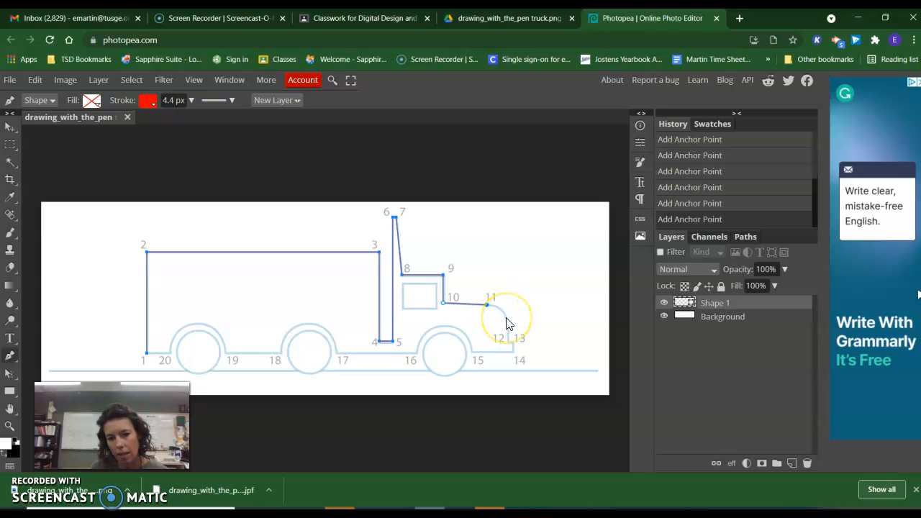
- Trace the curved hood with a smooth anchor between points 11 and 12, and continue around the bumper through points 13 and 14 to 15
left_click_drag(505, 316, 508, 332)
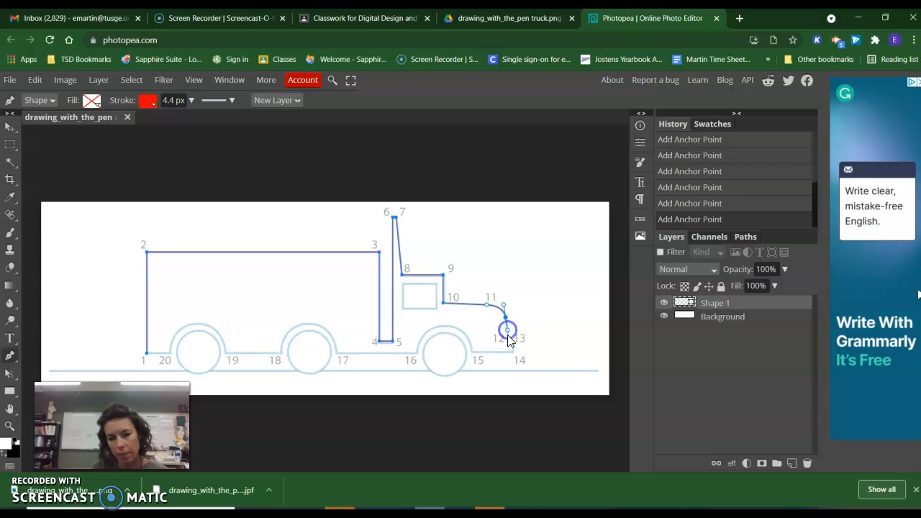
left_click(507, 342)
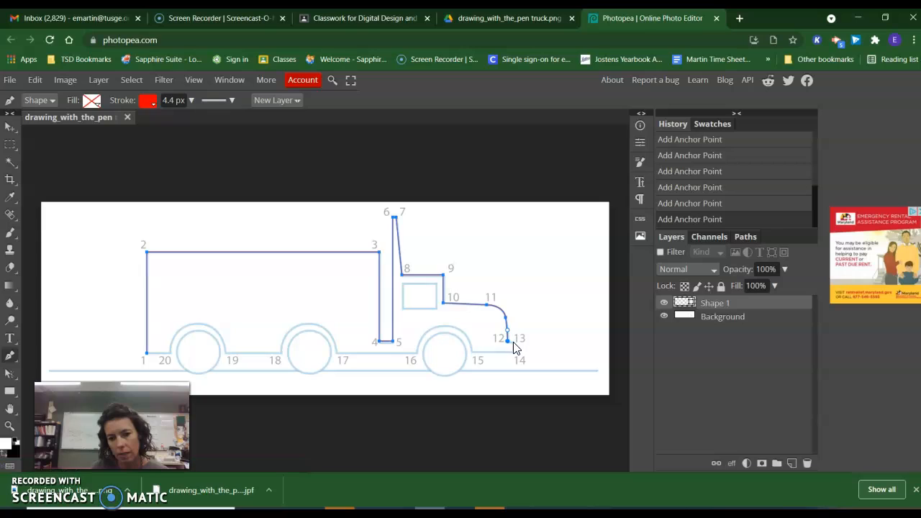
left_click(513, 343)
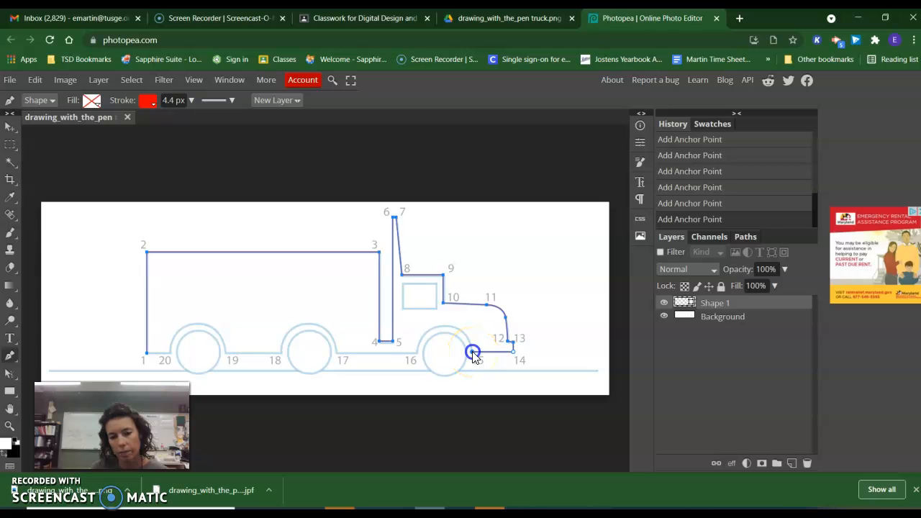
- Curve the path over the front wheel arch with a smooth anchor at its peak, ending in a corner at point 16
left_click(442, 325)
left_click_drag(442, 325, 417, 326)
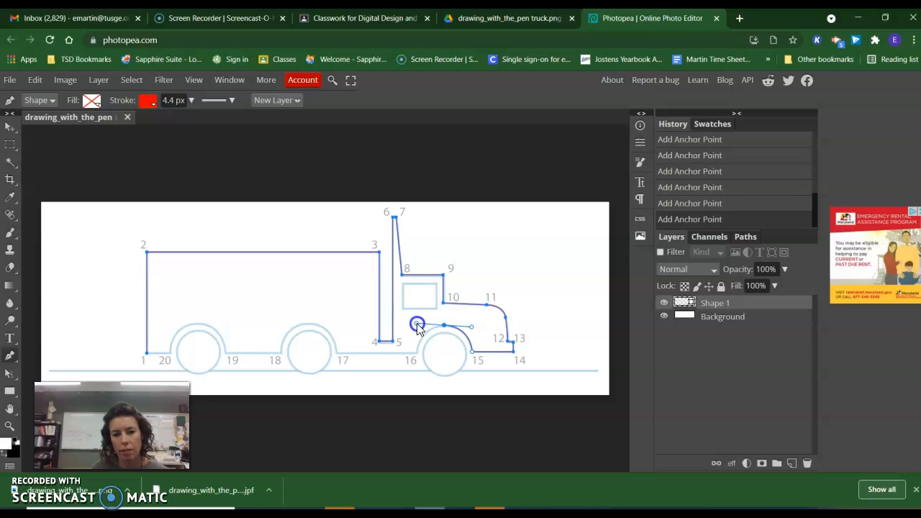
left_click(416, 353)
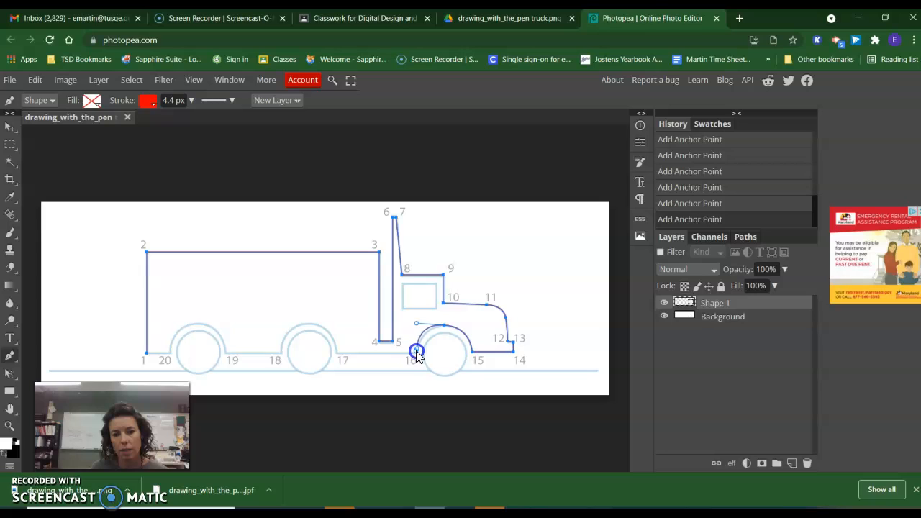
left_click(416, 353)
- Extend the path straight to point 17 and curve it over the middle wheel arch to point 18
left_click(337, 353)
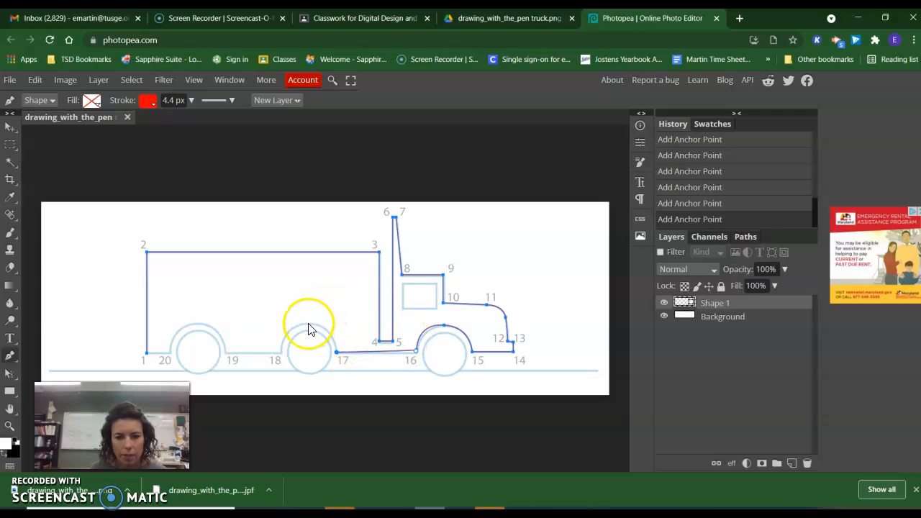
left_click_drag(309, 323, 280, 323)
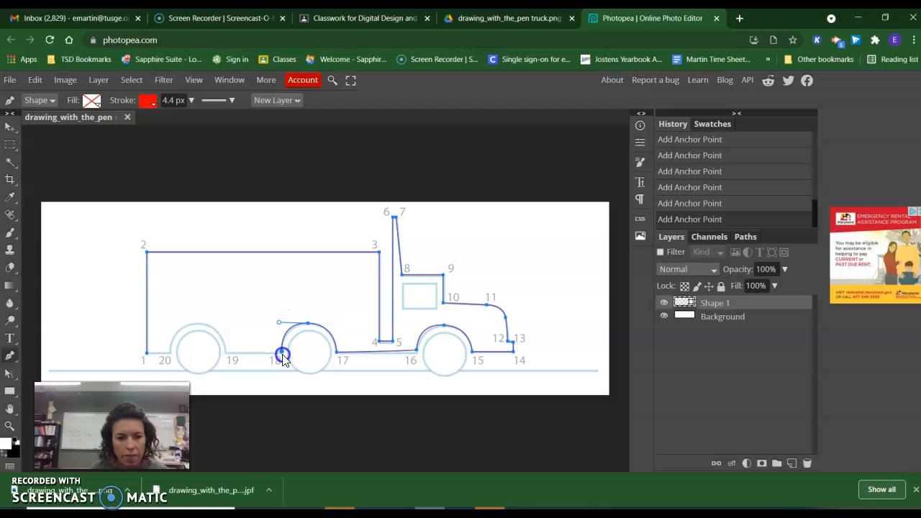
left_click(282, 353)
- Continue the path to point 19, curve it over the rear wheel arch to point 20, and close it at point 1
left_click(229, 354)
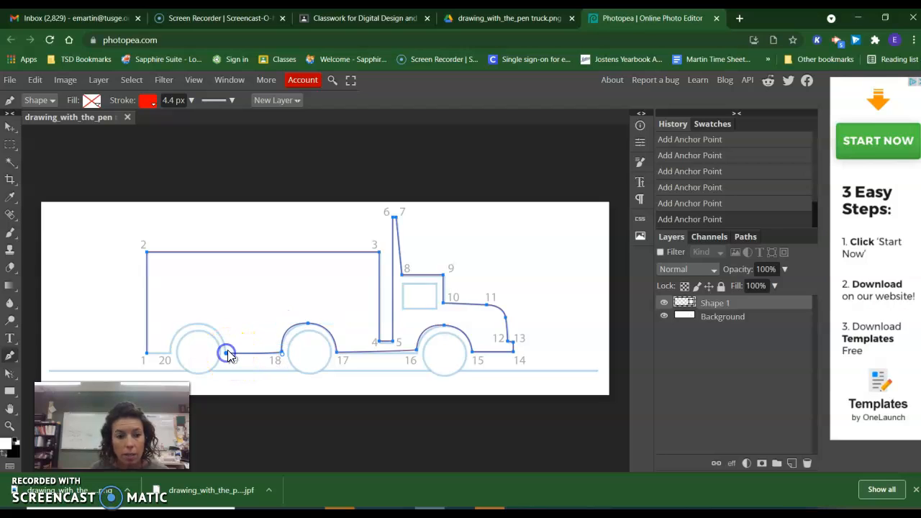
left_click_drag(197, 324, 172, 325)
left_click(168, 354)
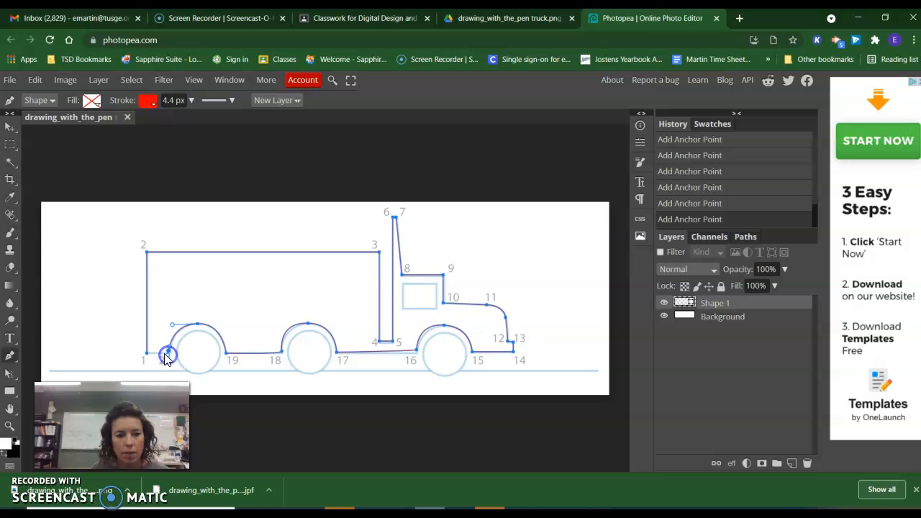
left_click(146, 353)
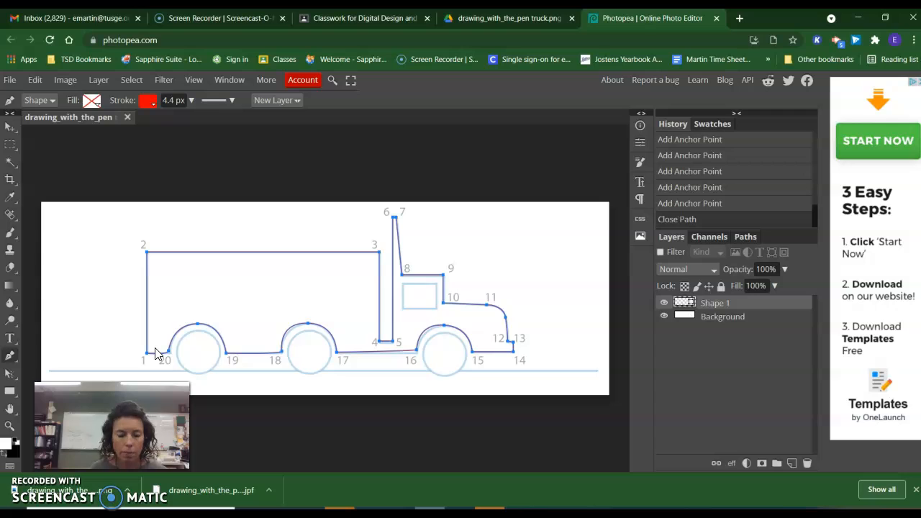
- Add a new layer and trace the cab window with the Pen tool as a closed four-corner rectangle
left_click(791, 464)
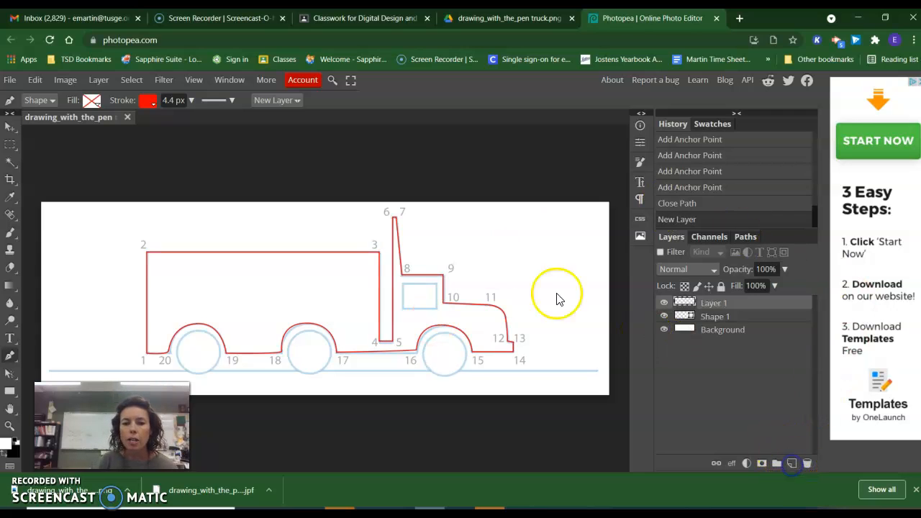
left_click(402, 284)
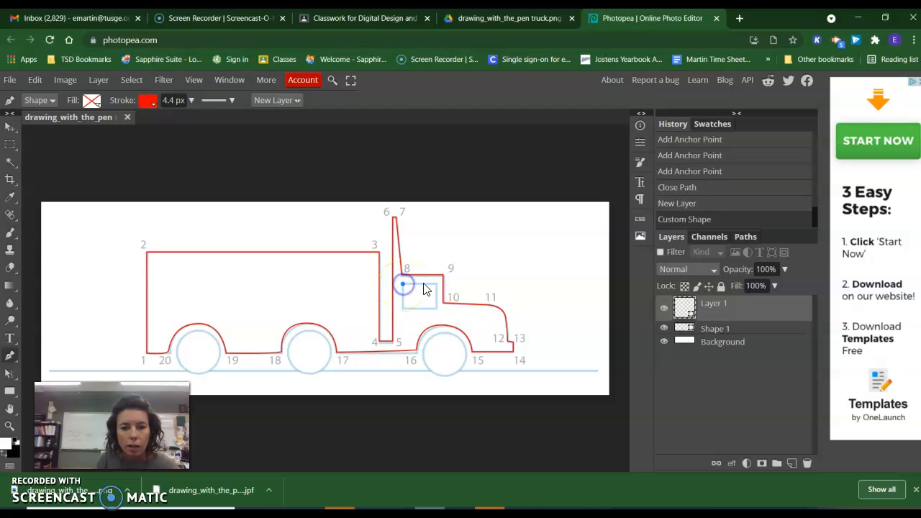
left_click(436, 284)
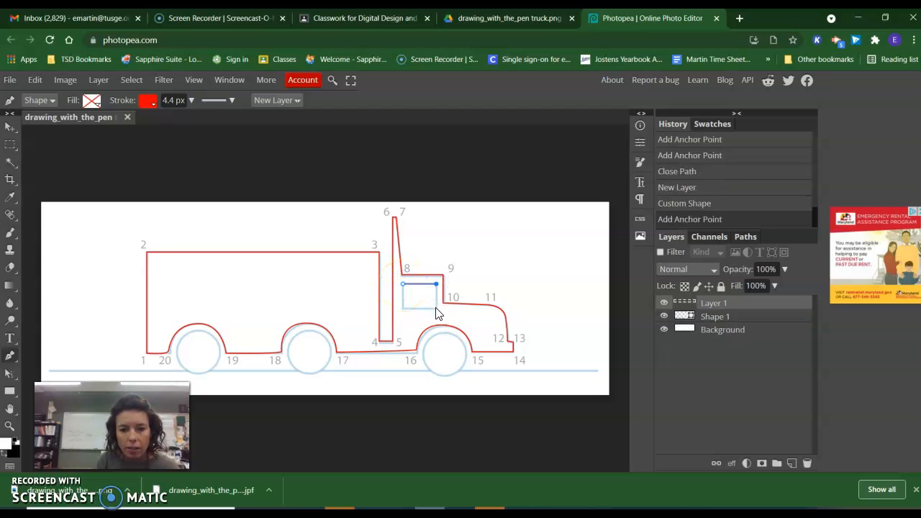
left_click(436, 307)
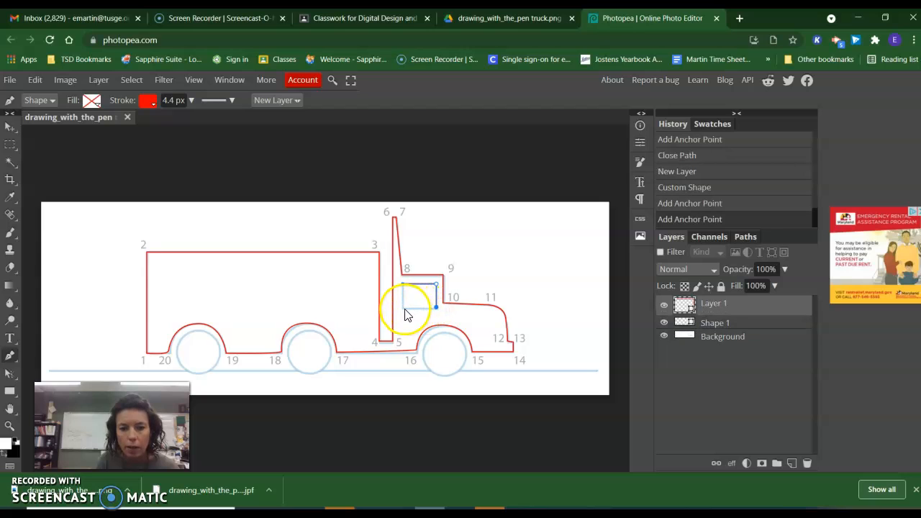
left_click(403, 307)
left_click(403, 287)
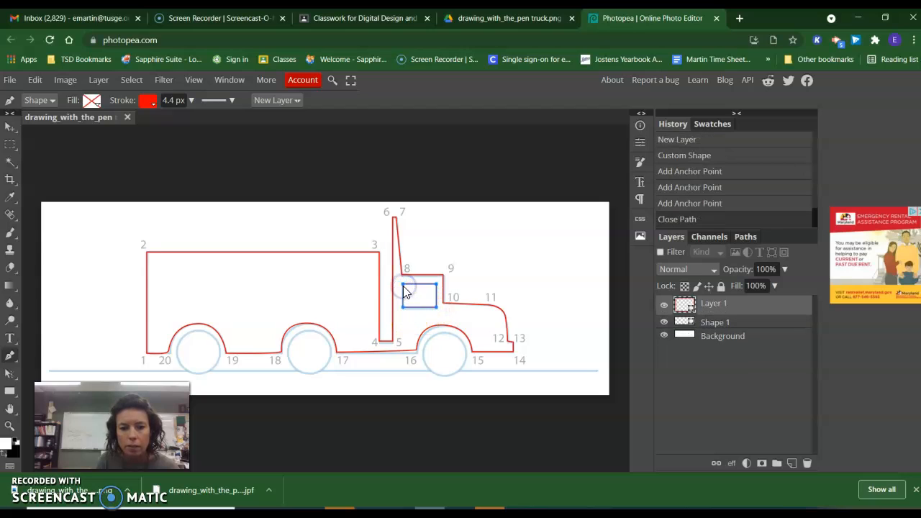
- Add a new layer and trace the front wheel as a closed circle from two smooth anchors on its opposite sides
left_click(792, 464)
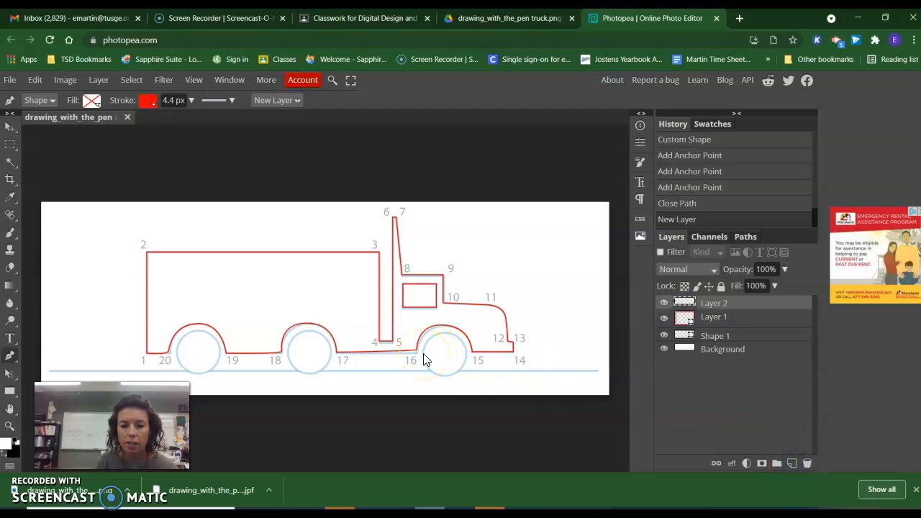
left_click_drag(423, 354, 422, 387)
left_click_drag(467, 353, 423, 380)
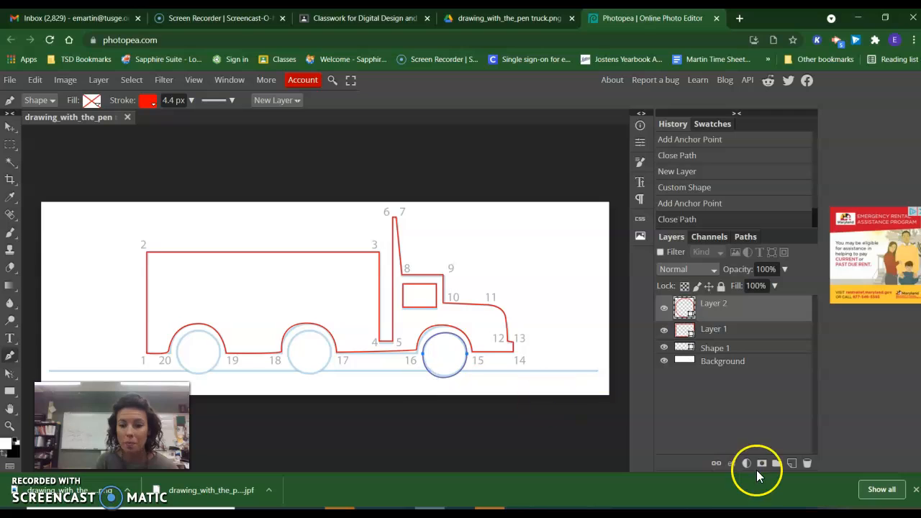
- Add a new layer and trace the middle wheel as a closed circle using two smooth anchors
left_click(791, 464)
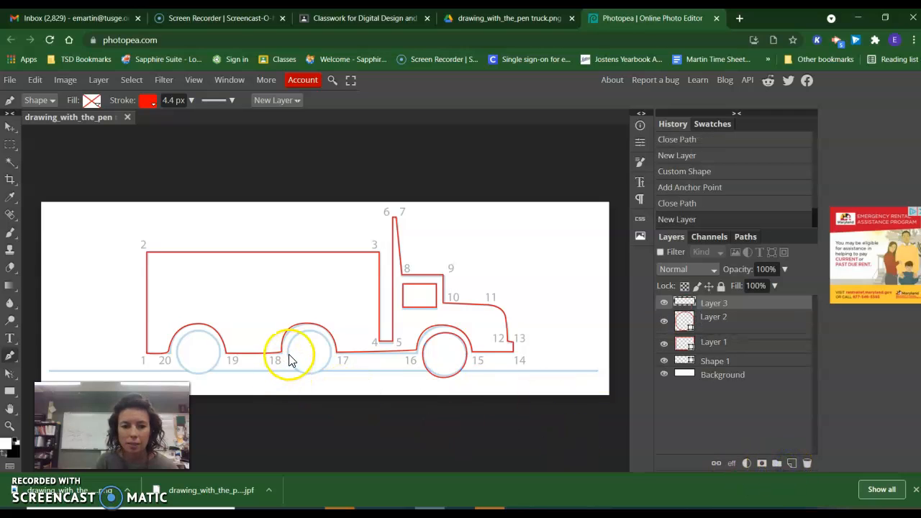
left_click_drag(288, 353, 288, 389)
mouse_move(331, 353)
left_mouse_down()
mouse_move(332, 362)
mouse_move(336, 328)
left_mouse_up()
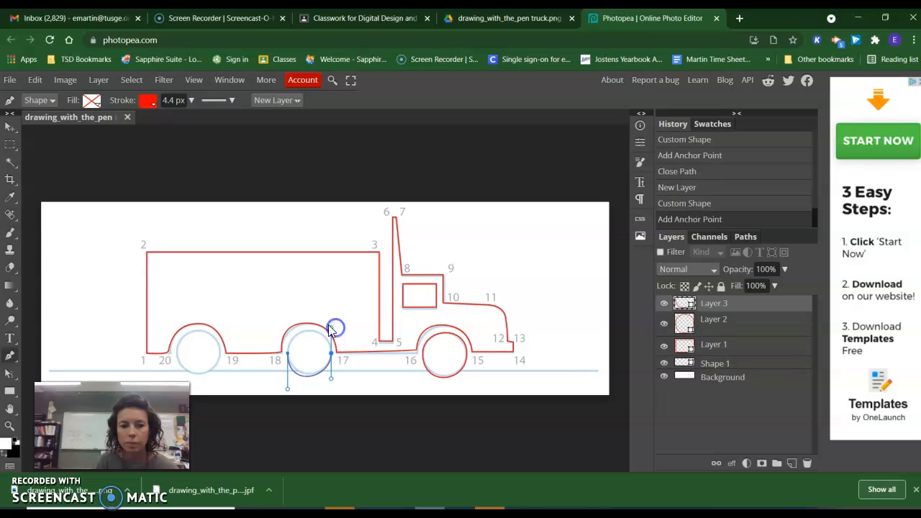
left_click_drag(288, 353, 287, 382)
- Add a new layer and trace the rear wheel as a closed circle with smooth anchors at its two sides
left_click(791, 464)
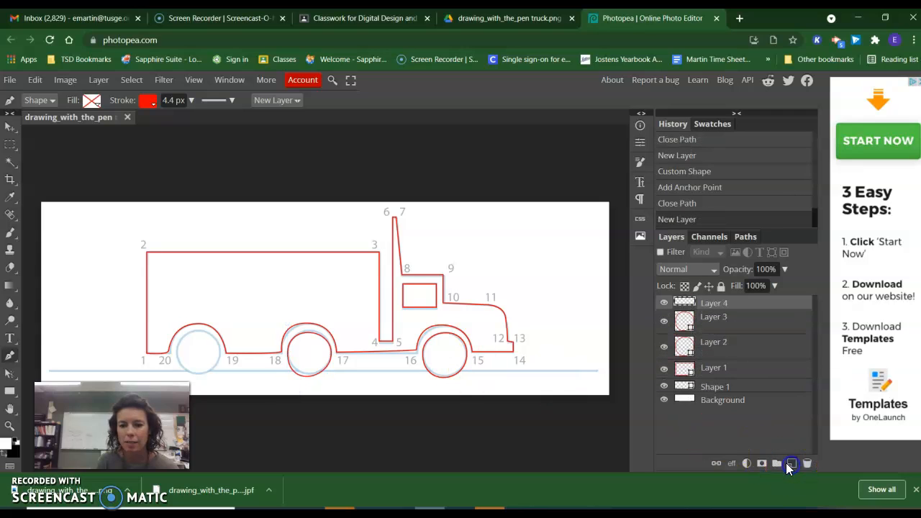
left_click_drag(176, 353, 176, 381)
left_click(220, 356)
left_click_drag(221, 358, 222, 332)
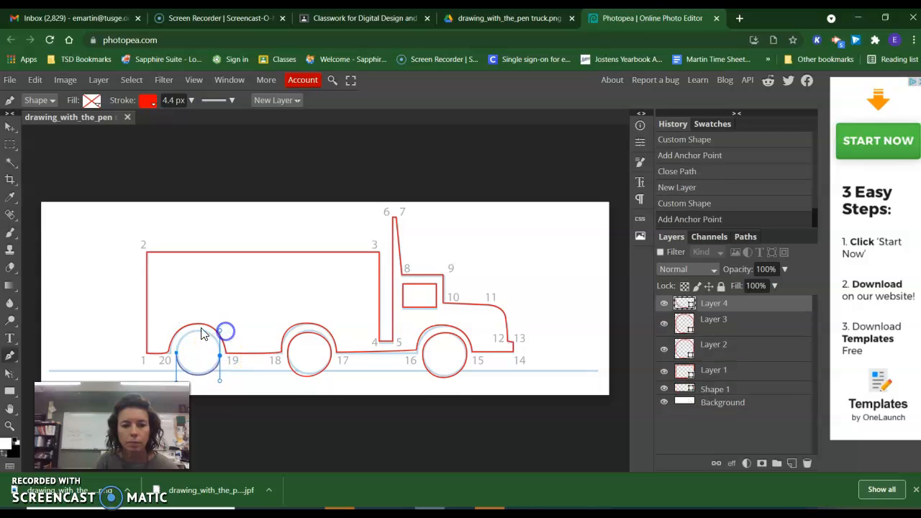
left_click_drag(178, 360, 177, 378)
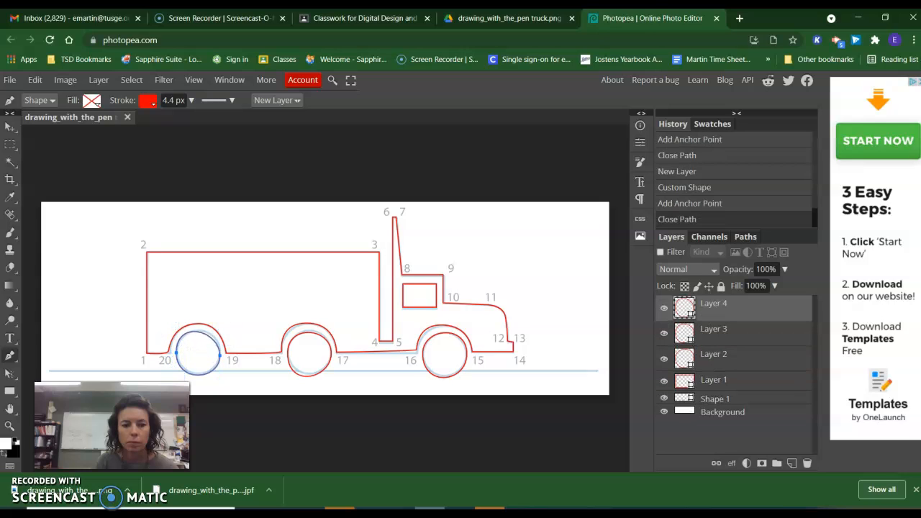
- With direct selection on Shape 1, move the point 16 corner onto the template and adjust the front wheel arch's curve handle
left_click(726, 355)
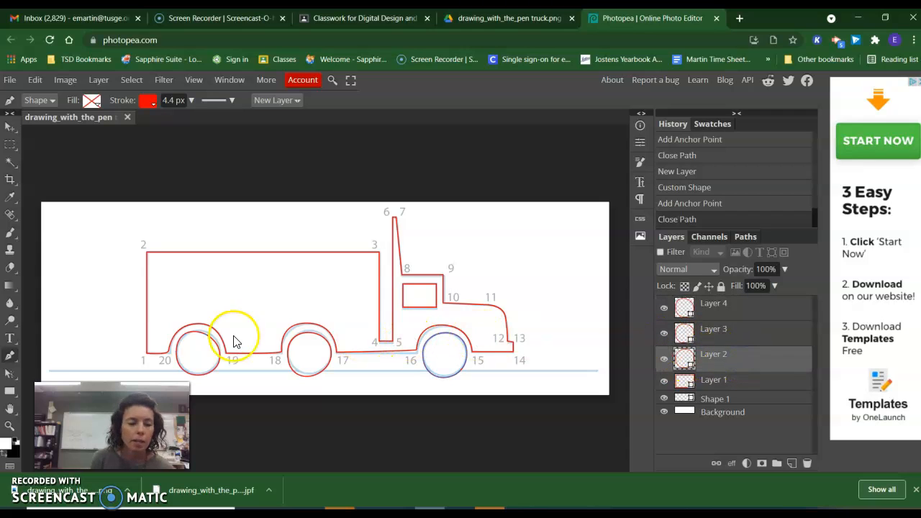
left_click(10, 426)
left_click(436, 361)
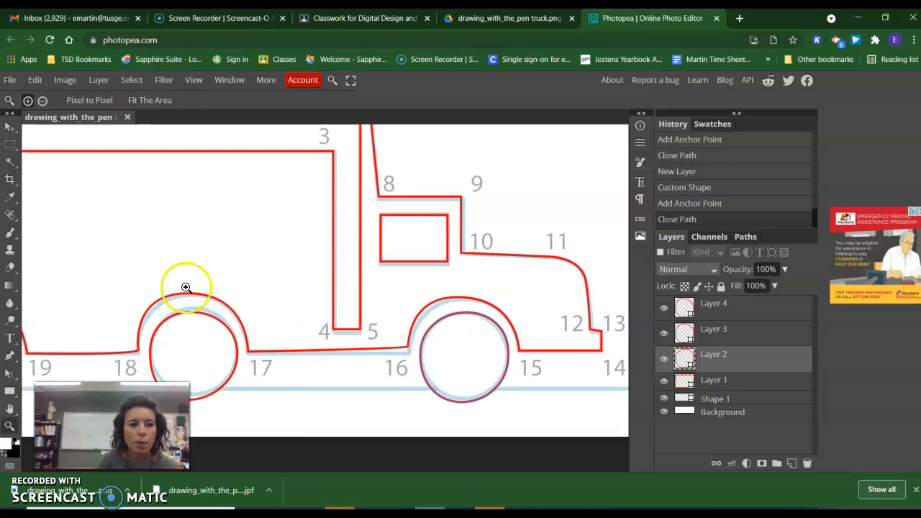
mouse_move(13, 378)
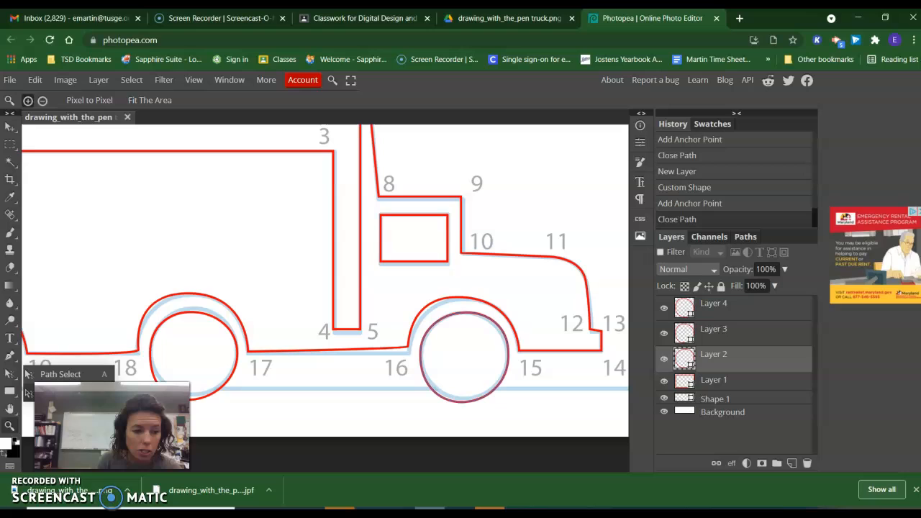
left_click(29, 392)
left_click(425, 308)
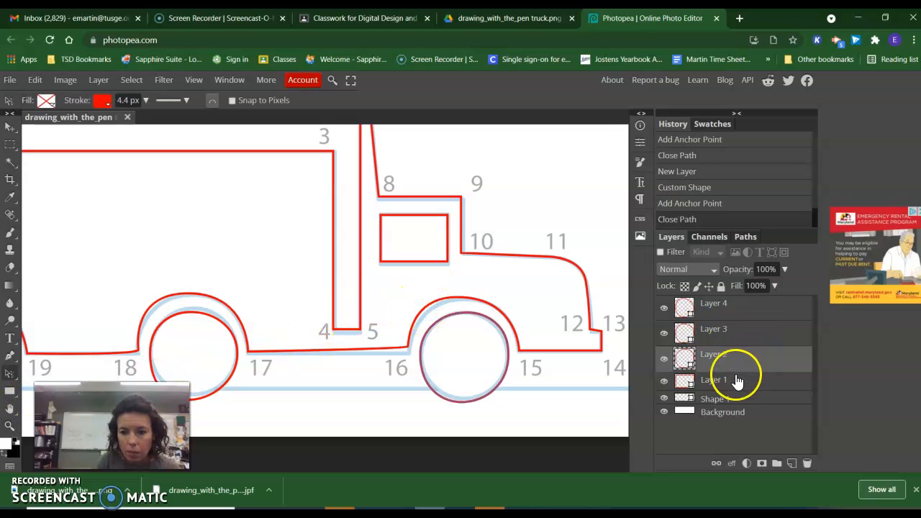
left_click(731, 398)
left_click(440, 300)
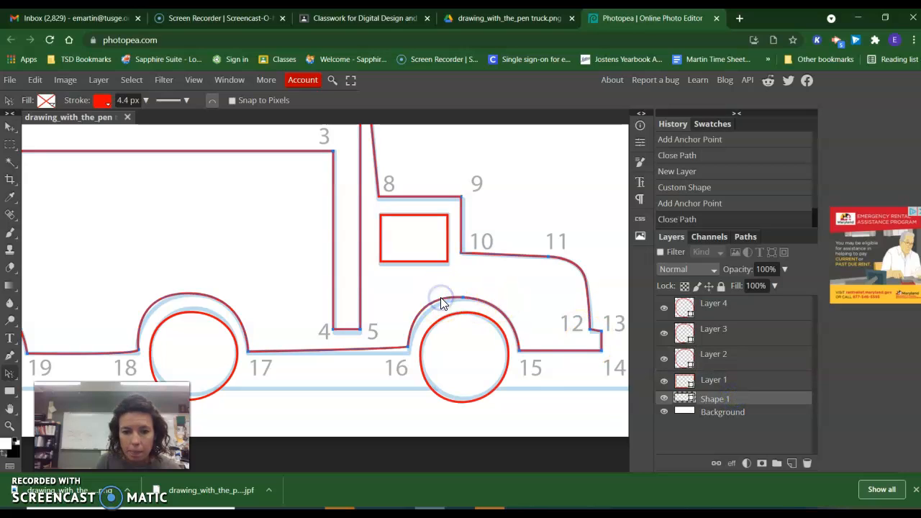
left_click(407, 348, "alt")
left_click_drag(407, 348, 409, 353)
left_click_drag(407, 294, 407, 300)
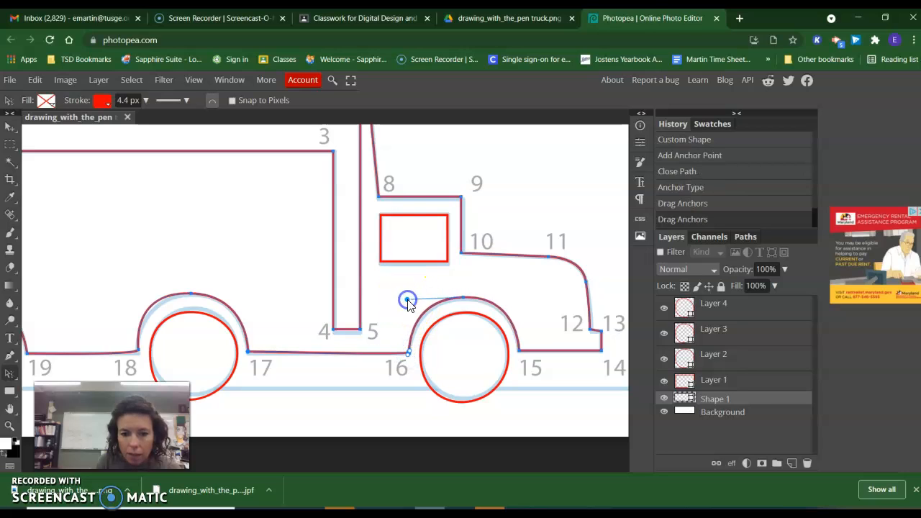
- Reposition the anchor at point 18 and adjust the middle wheel arch's curve handle to follow the template
left_click(211, 300)
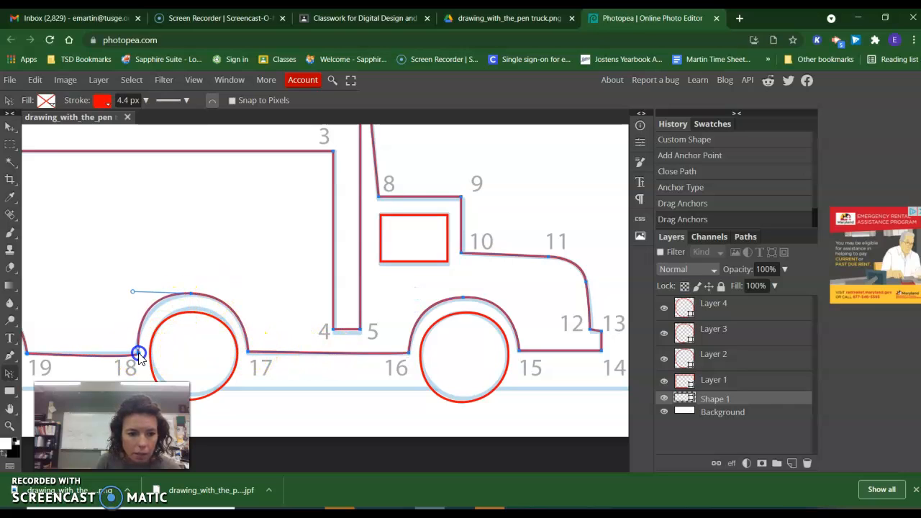
left_click(139, 353)
left_click_drag(139, 355, 139, 352)
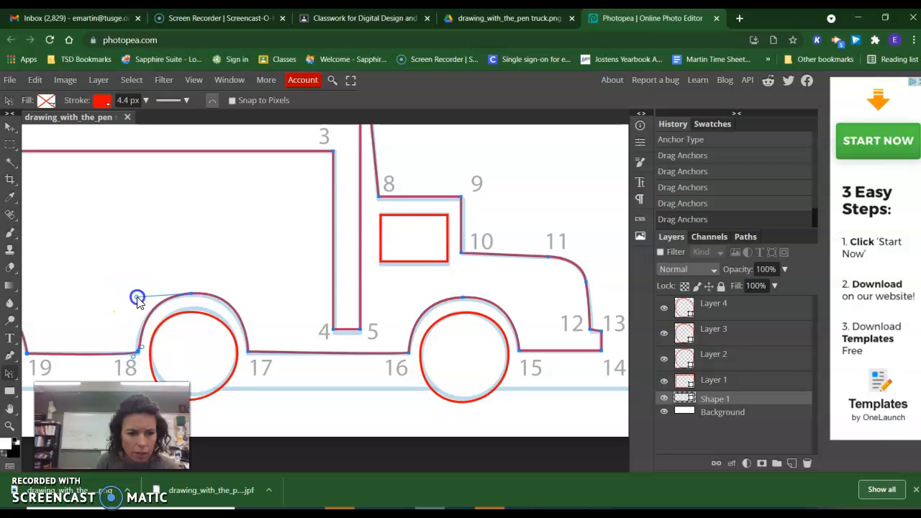
left_click_drag(137, 301, 134, 297)
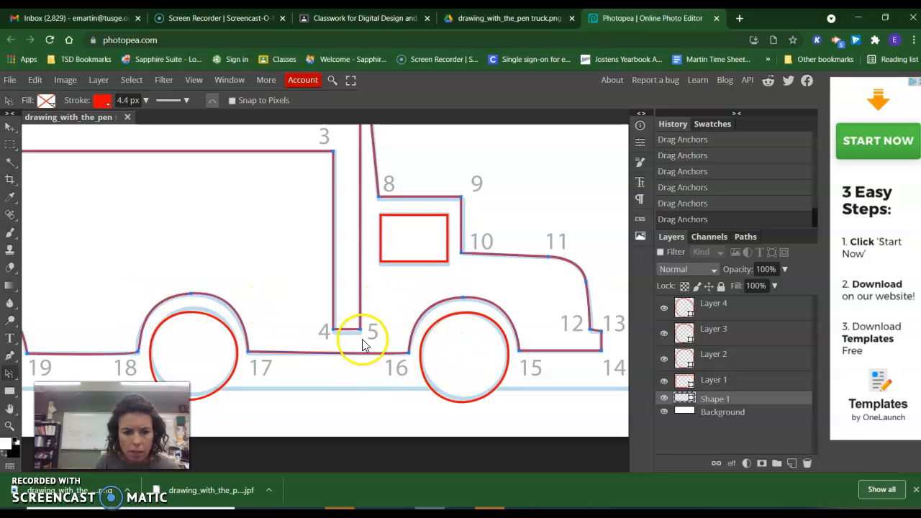
- Lower the corner at point 5 onto the template and undo the drag that bends the line at point 4
left_click_drag(362, 330, 361, 334)
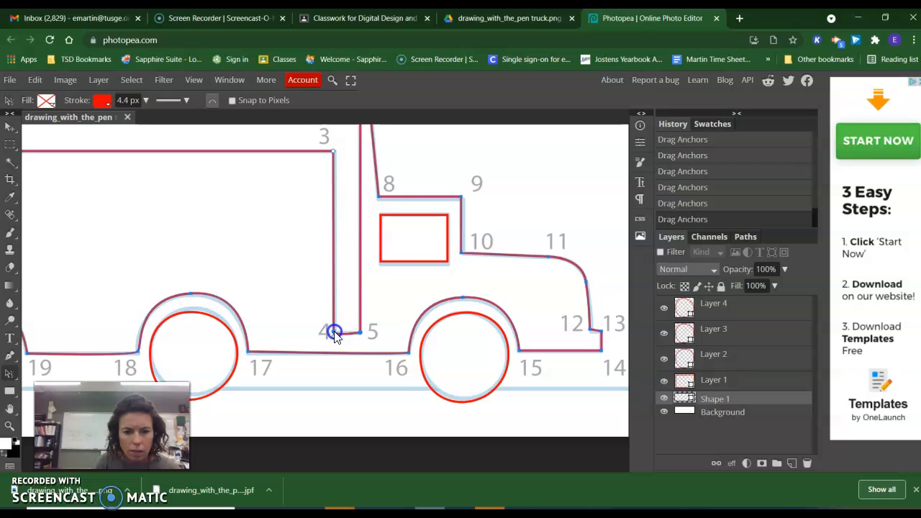
left_click(34, 79)
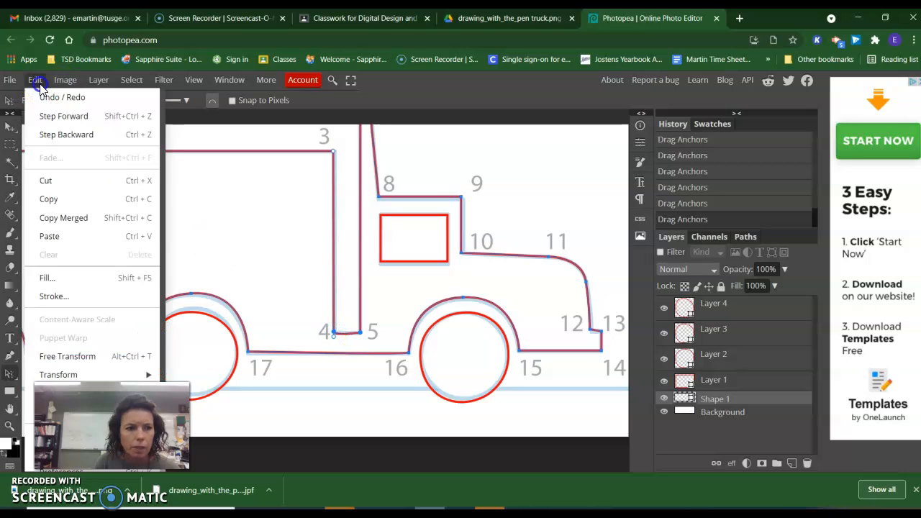
left_click(38, 94)
left_click(34, 80)
left_click(43, 97)
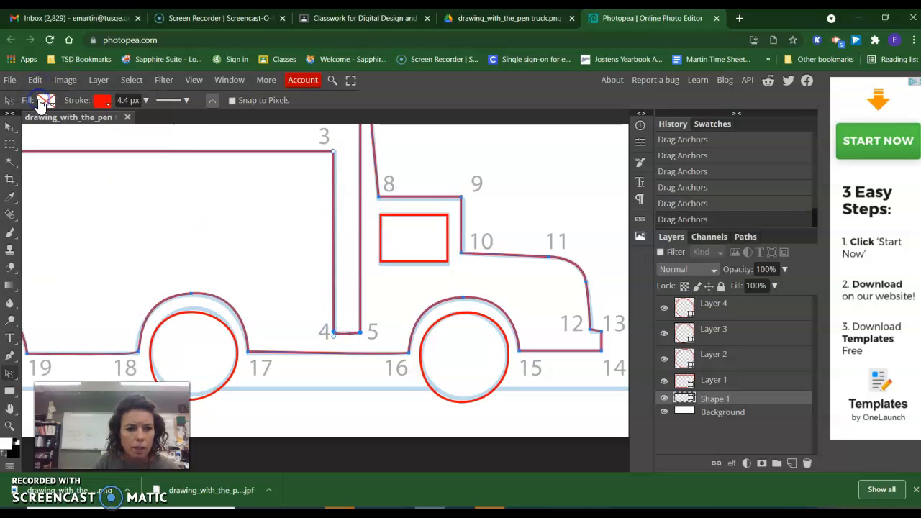
left_click(35, 80)
left_click(45, 134)
left_click(34, 80)
left_click(45, 134)
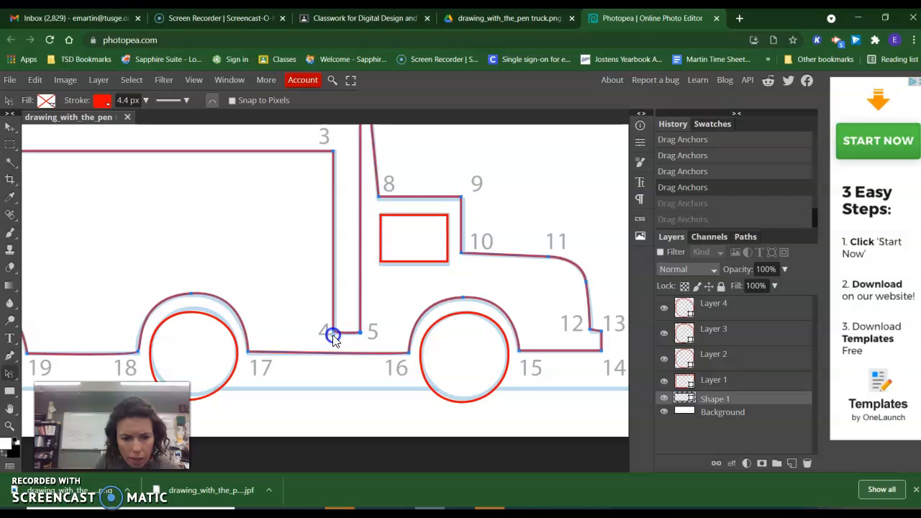
- Try to lower the corner at point 4 onto the template, undoing the drags that curve its bottom line
left_click_drag(332, 335, 333, 334)
left_click(33, 80)
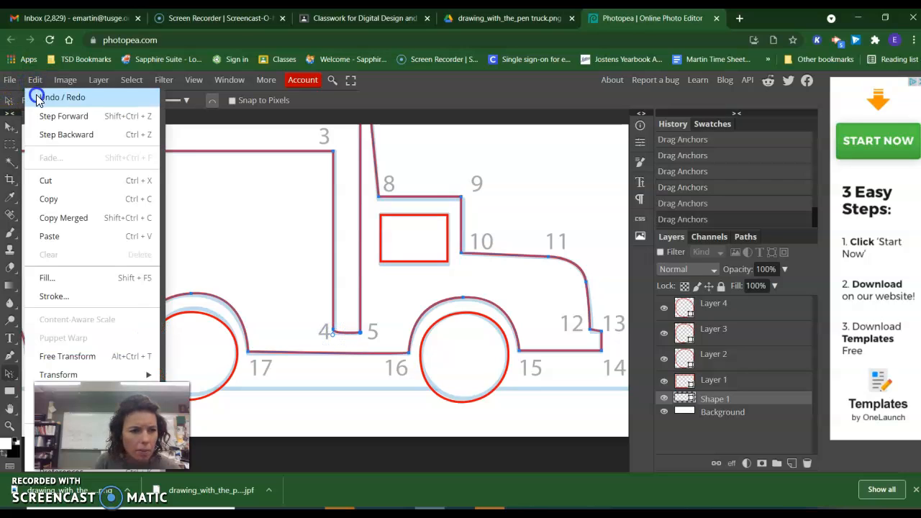
left_click(36, 99)
left_click(12, 373)
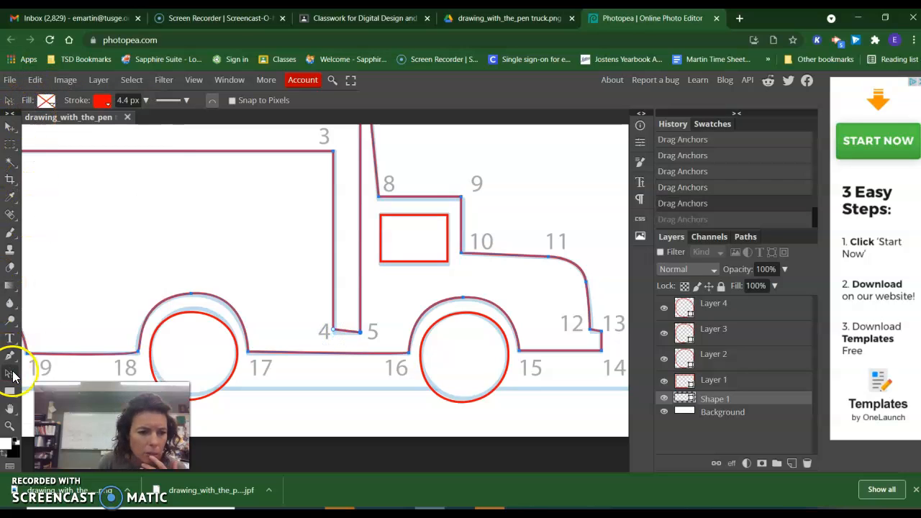
left_click_drag(311, 302, 336, 338)
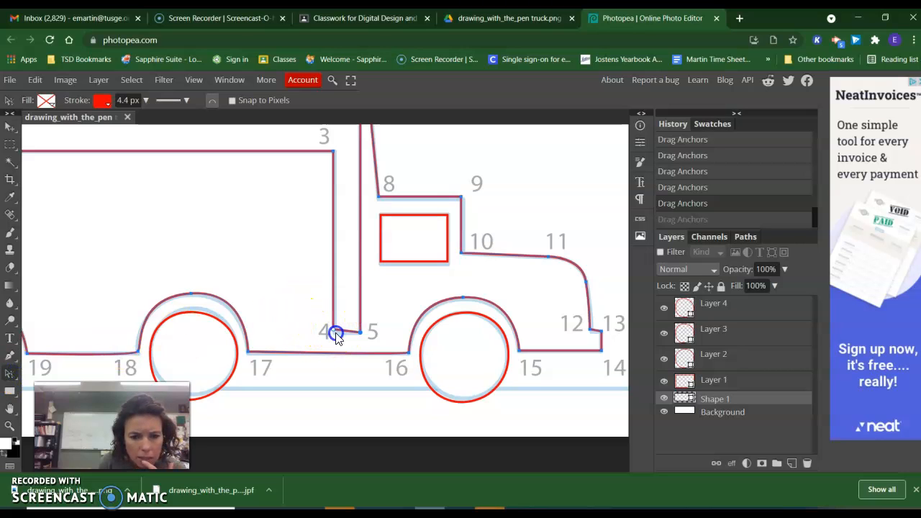
left_click(34, 79)
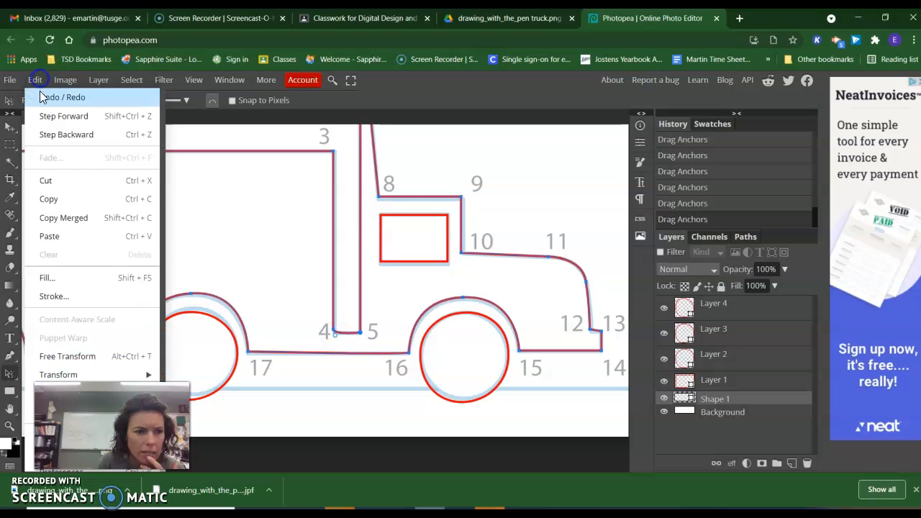
left_click(42, 98)
left_click(185, 216)
left_click_drag(331, 329, 332, 336)
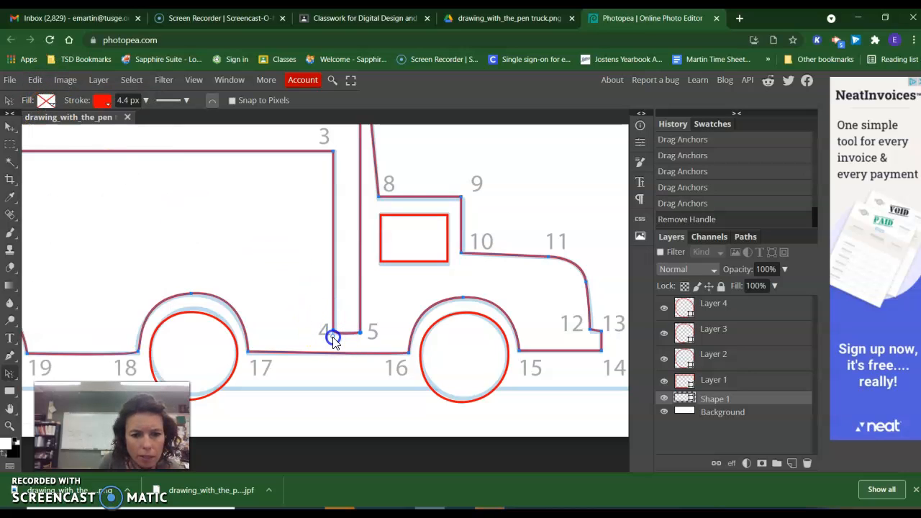
left_click(34, 80)
left_click(37, 97)
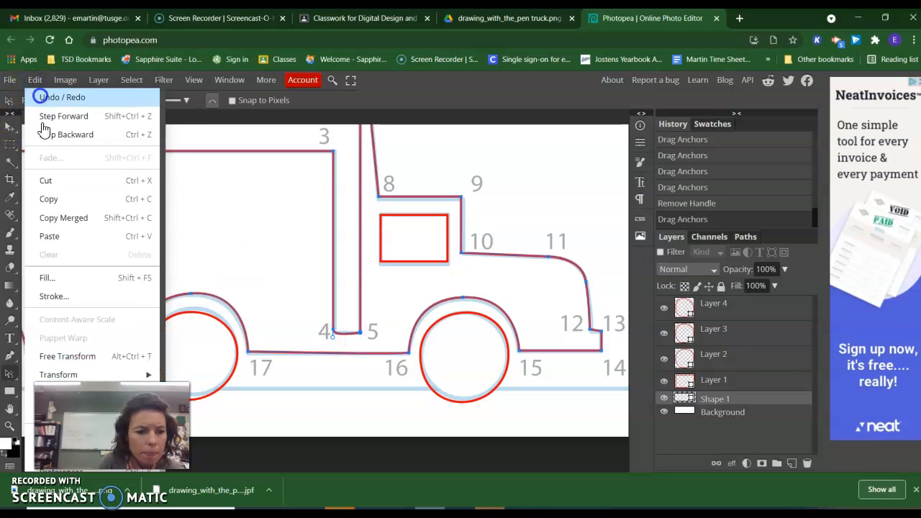
- Reposition the anchor at point 20 and adjust the rear wheel arch's curve handle to follow the template
left_click(9, 408)
left_click_drag(245, 360, 509, 362)
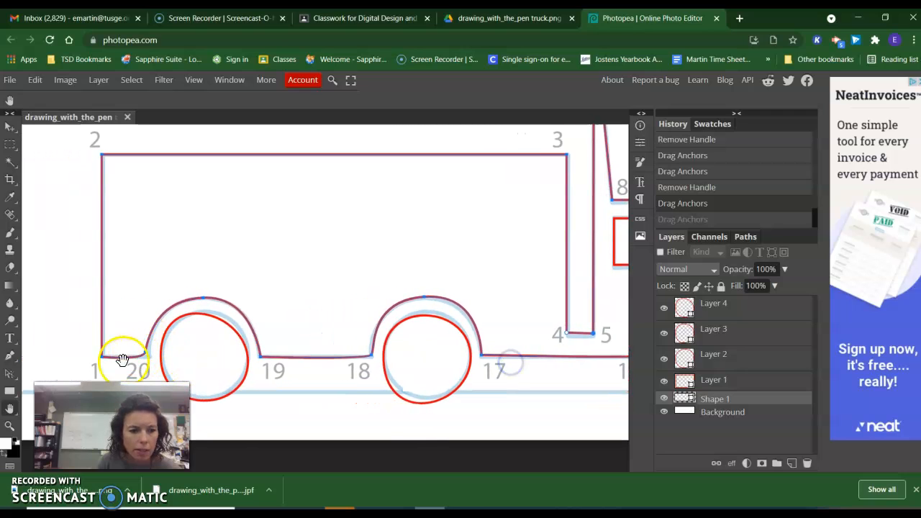
left_click(11, 370)
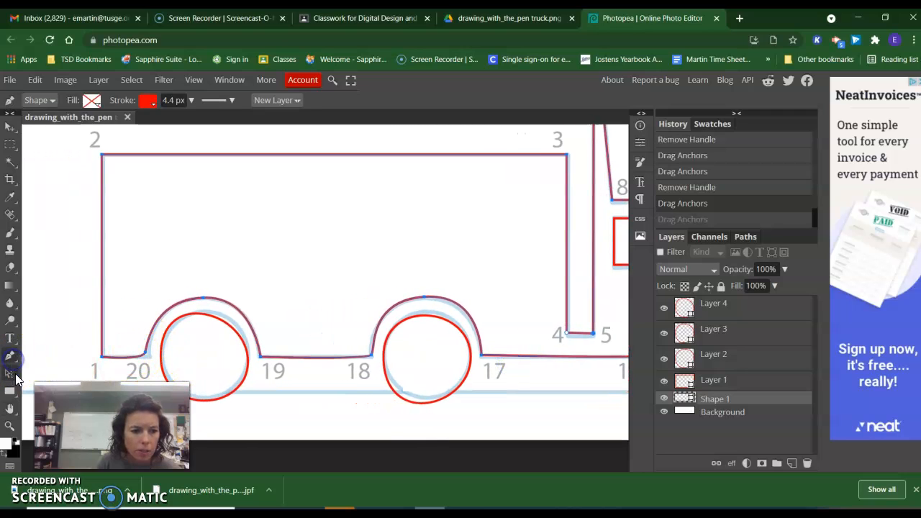
left_click(149, 357)
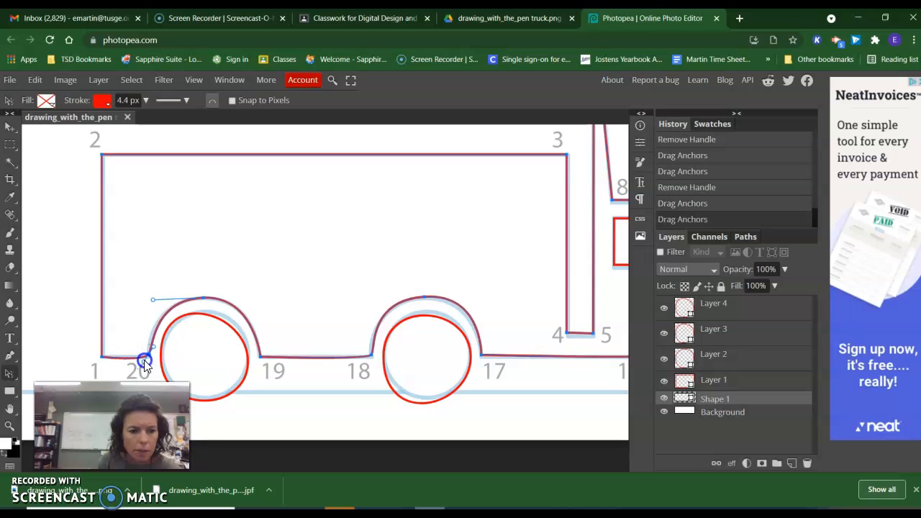
left_click(143, 359)
left_click(153, 301)
left_click_drag(155, 301, 157, 299)
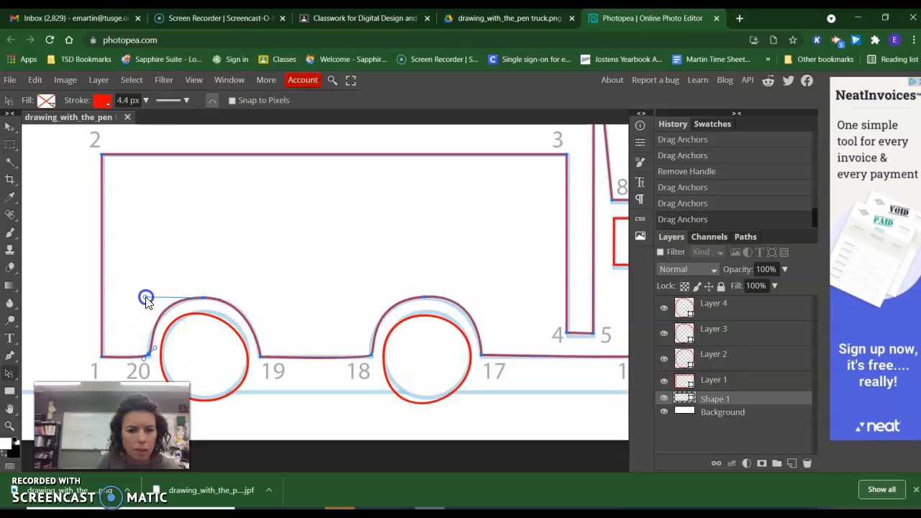
- Reposition the rear wheel circle's side anchor on Layer 4 and adjust its curve handle to follow the template
left_click(719, 306)
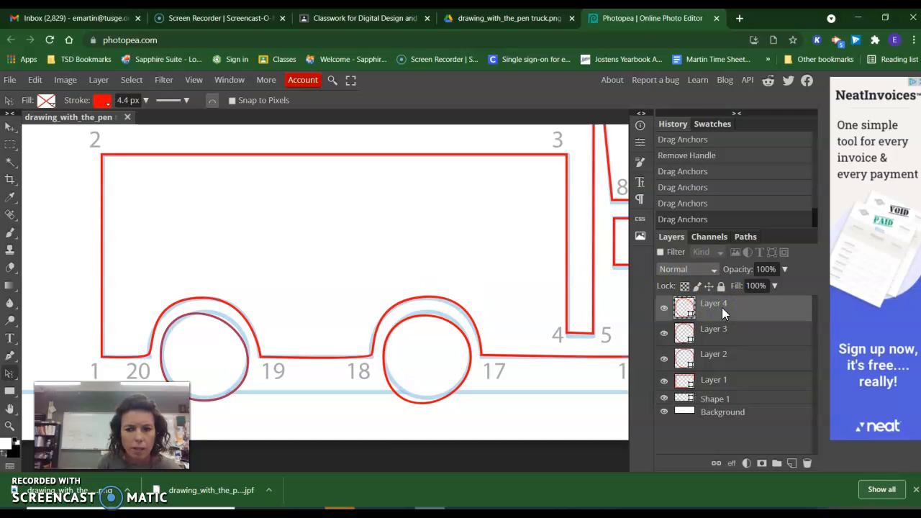
left_click(224, 323)
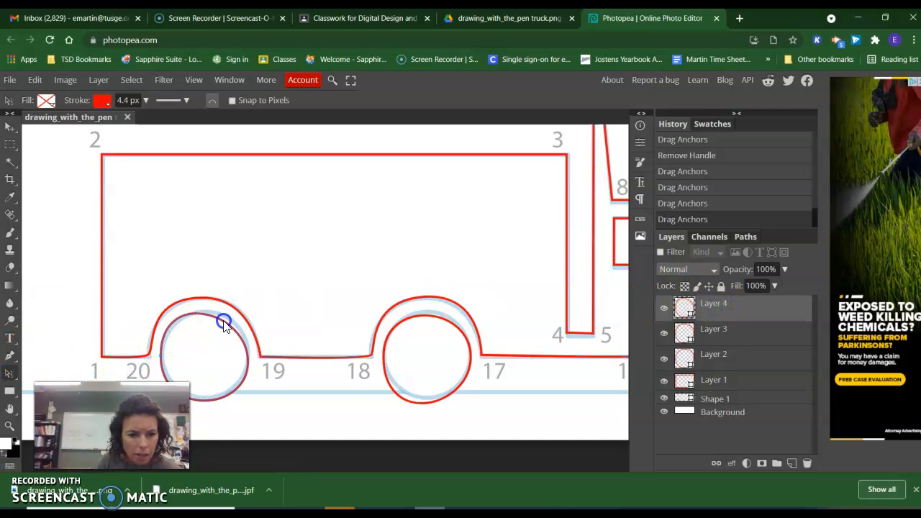
left_click(248, 358)
left_click(167, 351)
left_click_drag(161, 356, 162, 355)
left_click_drag(161, 287, 165, 289)
left_click(248, 404)
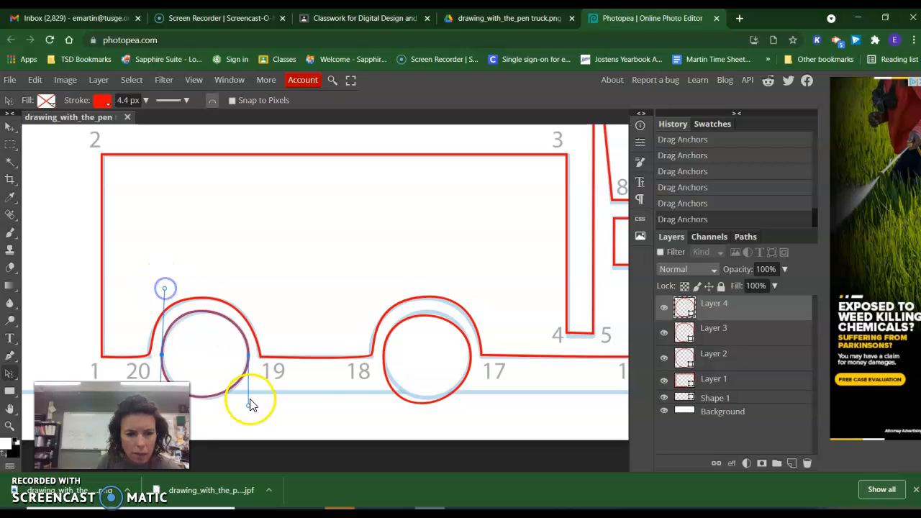
- Adjust the curve handle and raise the opposite anchor of the middle wheel circle on Layer 3 to match the template
left_click(393, 394)
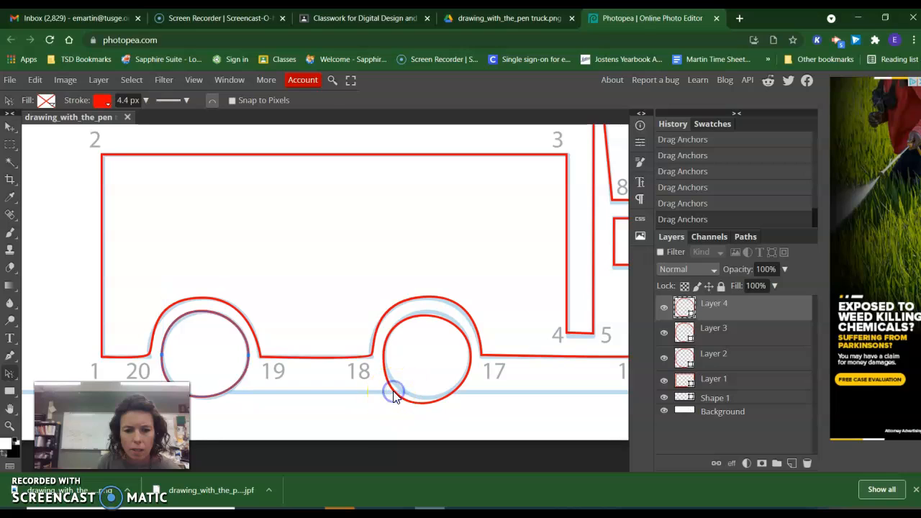
left_click(733, 341)
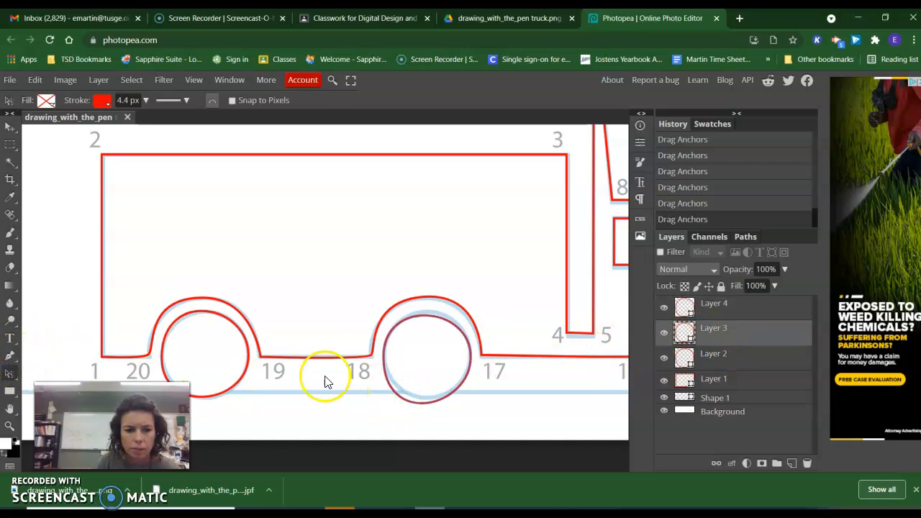
left_click(384, 356)
left_click_drag(381, 432, 386, 418)
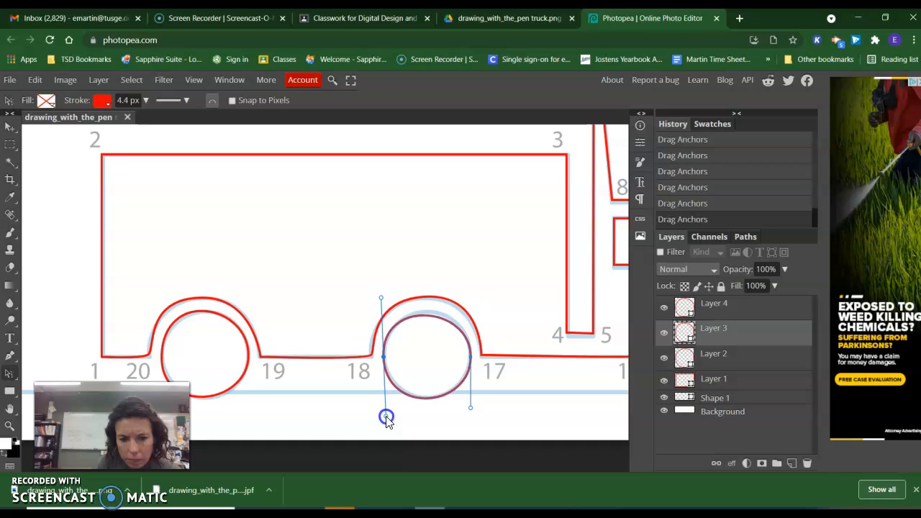
left_click(471, 355)
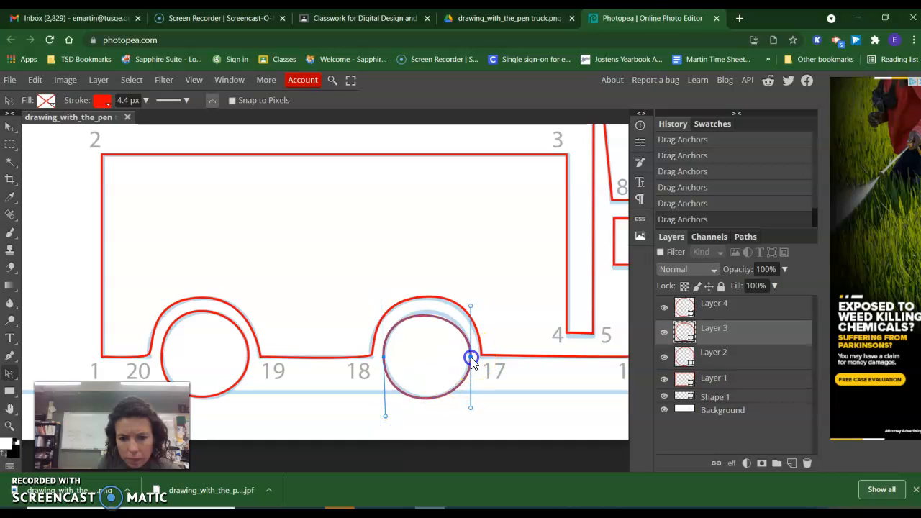
left_click_drag(471, 355, 470, 353)
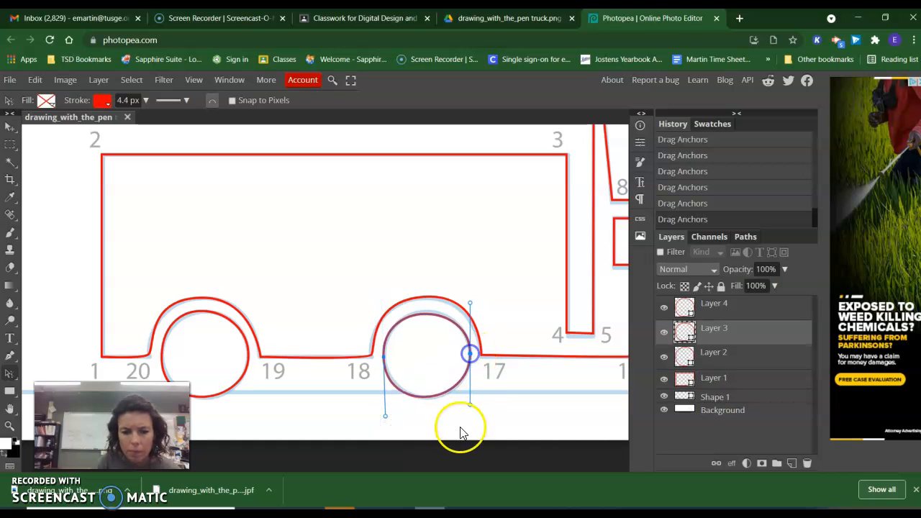
- Adjust the lower curve handle of the front wheel circle on Layer 2 to follow the template
left_click(716, 354)
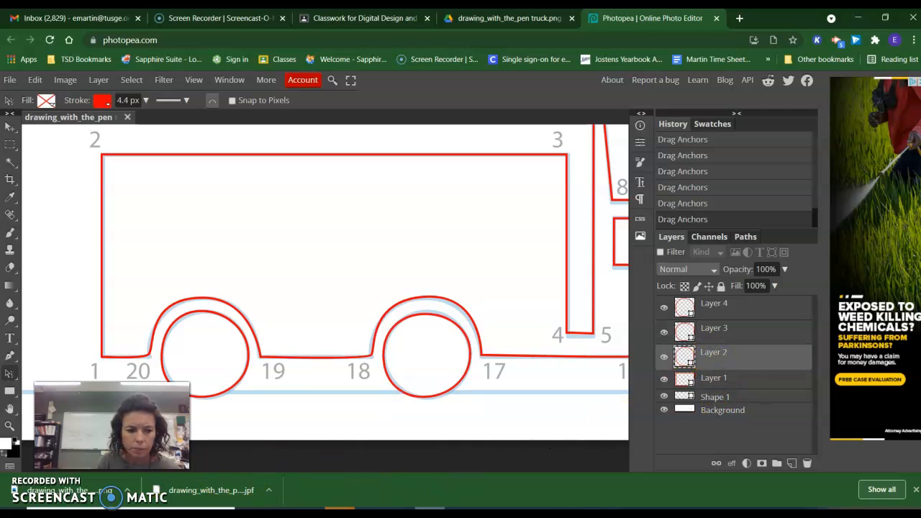
left_click(9, 408)
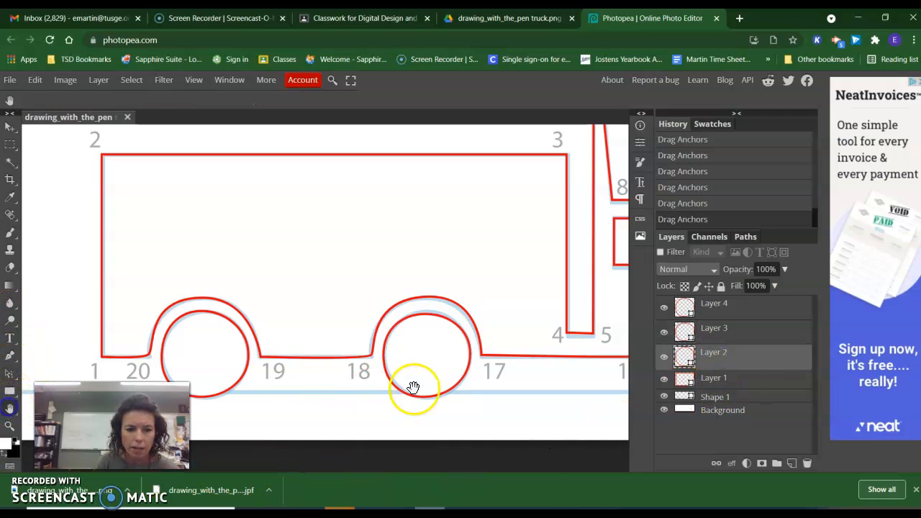
left_click_drag(412, 387, 323, 384)
left_click_drag(446, 385, 302, 385)
left_click_drag(657, 379, 622, 379)
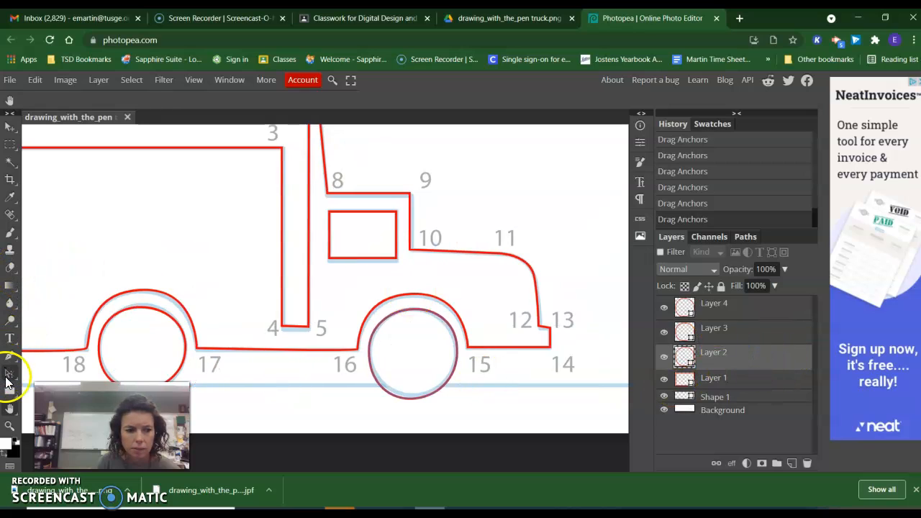
left_click(9, 373)
left_click(370, 351)
mouse_move(369, 415)
left_mouse_down()
mouse_move(370, 425)
mouse_move(372, 414)
left_mouse_up()
left_click(412, 415)
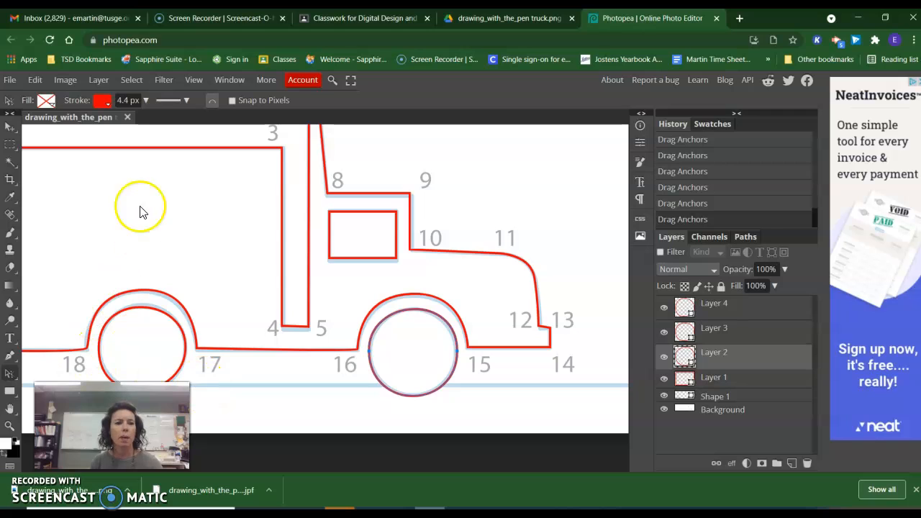
- Bring the whole truck drawing into view, launch the Windows Snipping Tool and switch from it to Snip & Sketch
left_click(8, 427)
left_click(42, 101)
left_click(315, 265)
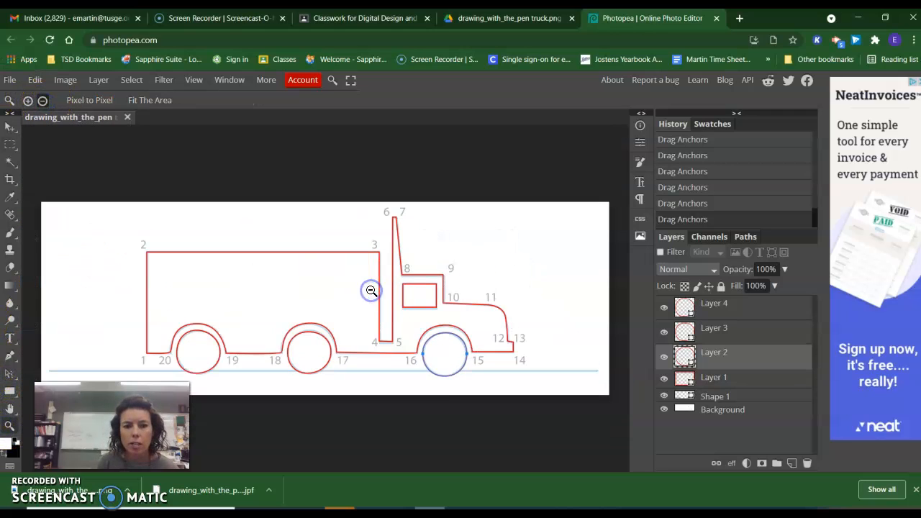
left_click(9, 128)
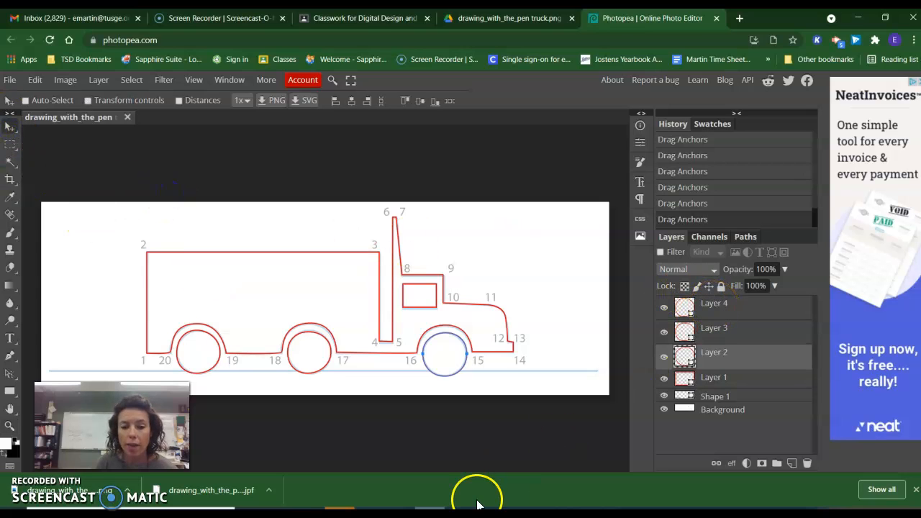
left_click(144, 513)
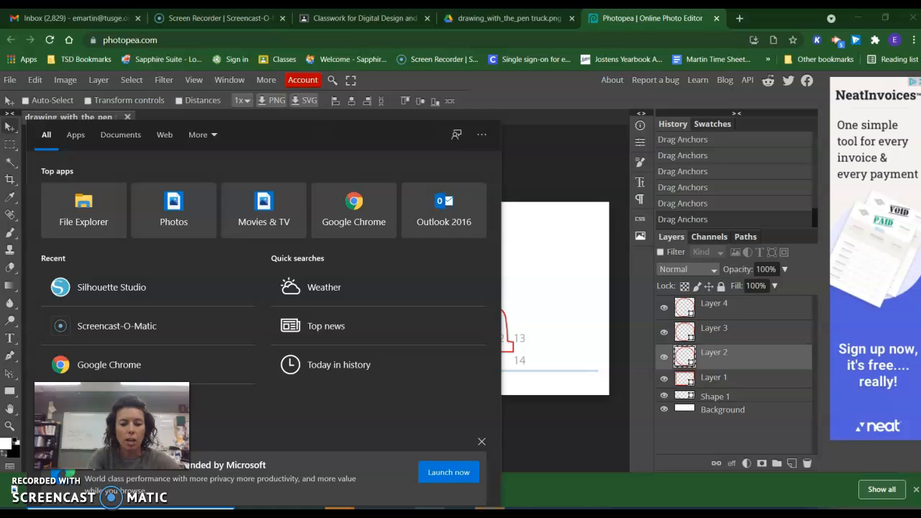
type("snip")
left_click(92, 184)
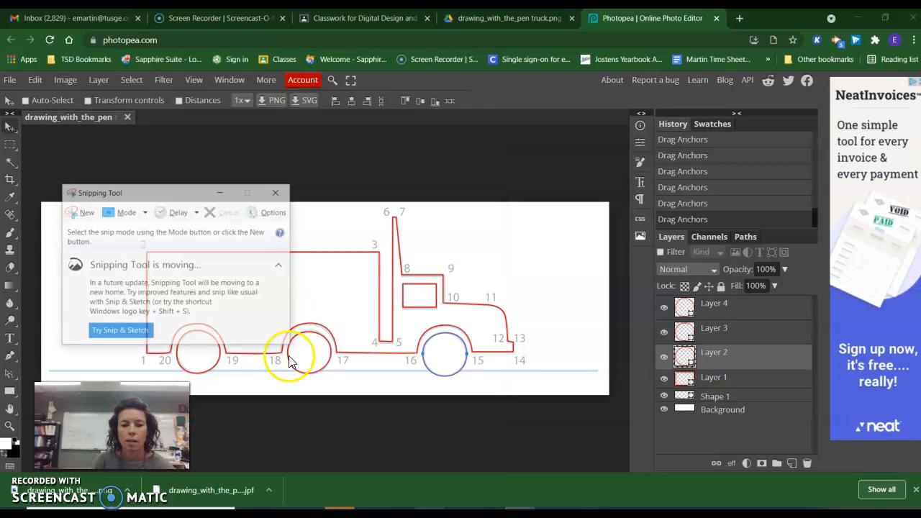
left_click(82, 213)
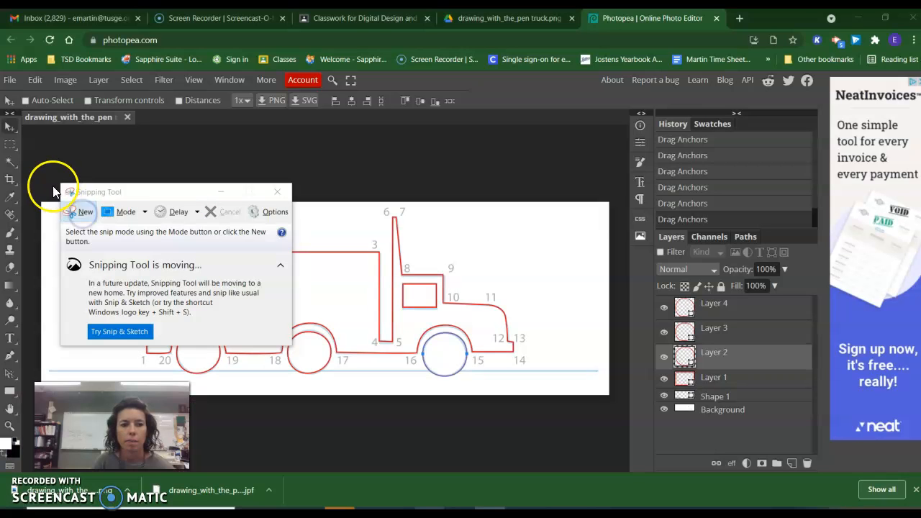
left_click(120, 332)
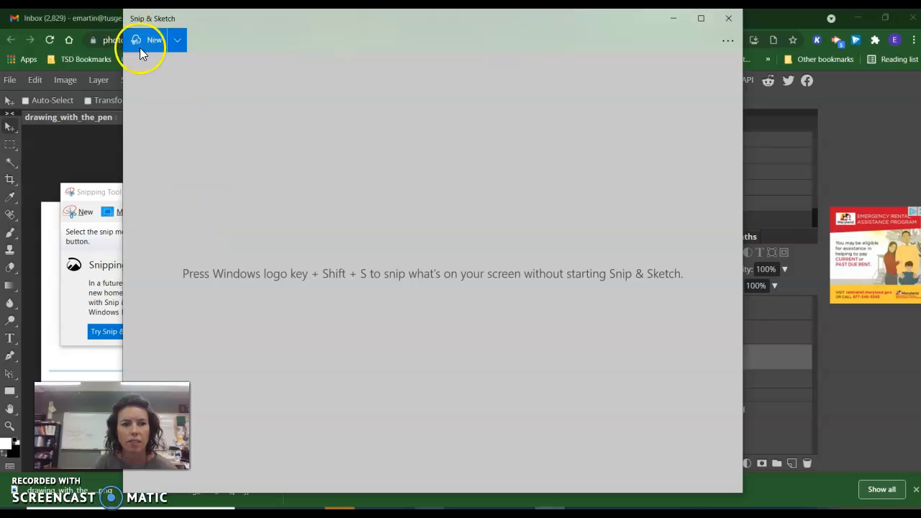
- Close the old Snipping Tool window and capture a rectangular snip of the truck drawing together with the layer list
left_click(145, 42)
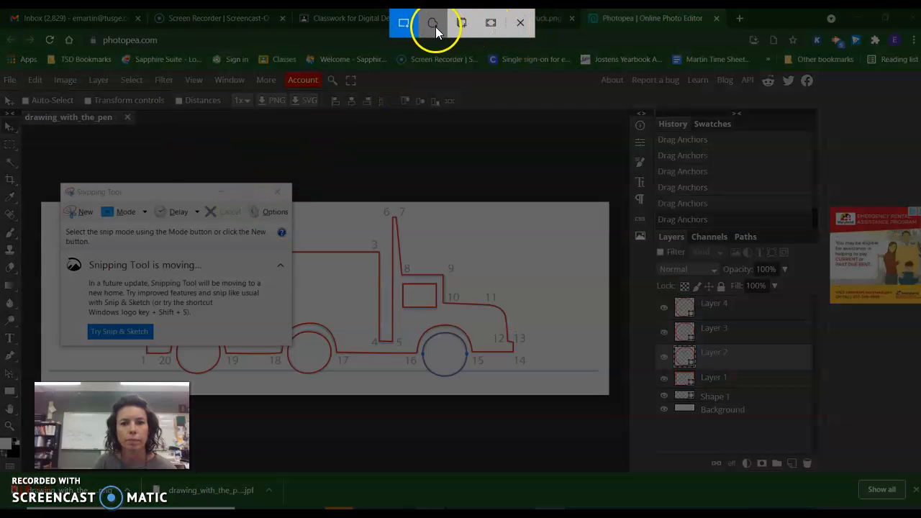
key("Escape")
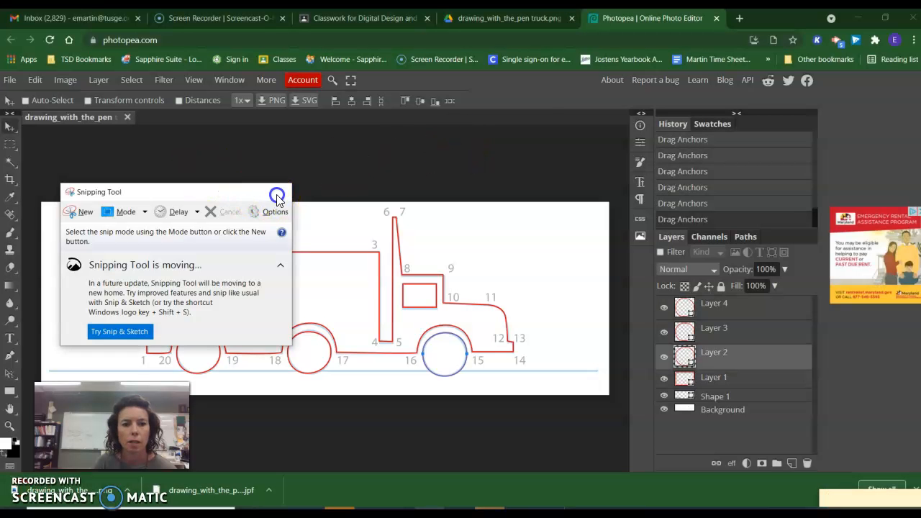
left_click(278, 193)
left_click(525, 503)
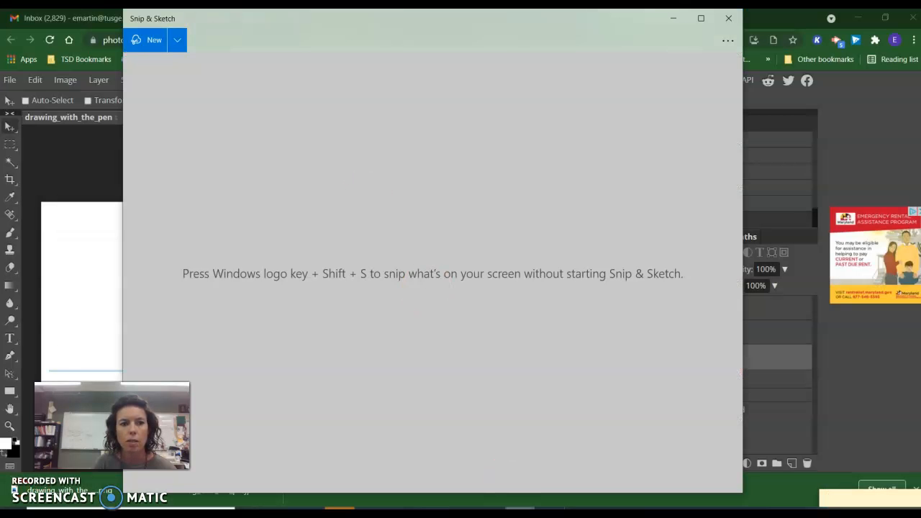
left_click(138, 41)
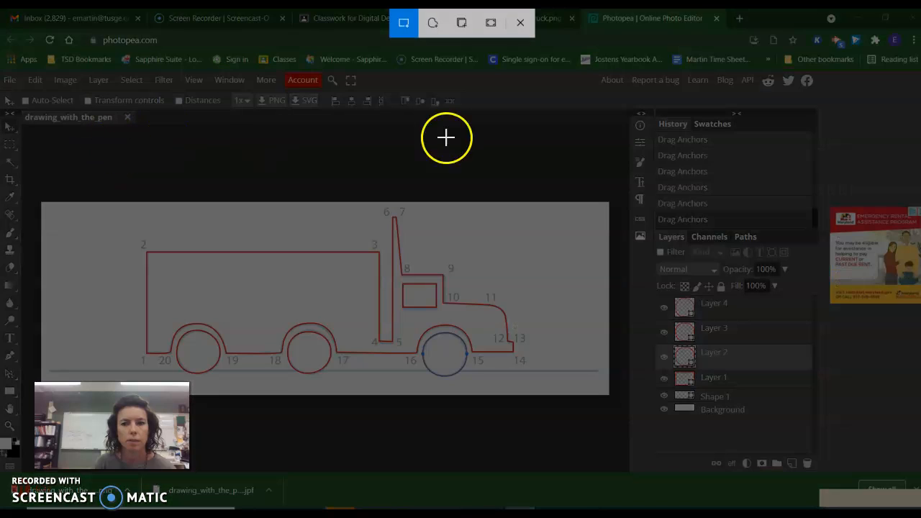
mouse_move(104, 156)
left_mouse_down()
mouse_move(760, 382)
mouse_move(803, 445)
mouse_move(808, 420)
left_mouse_up()
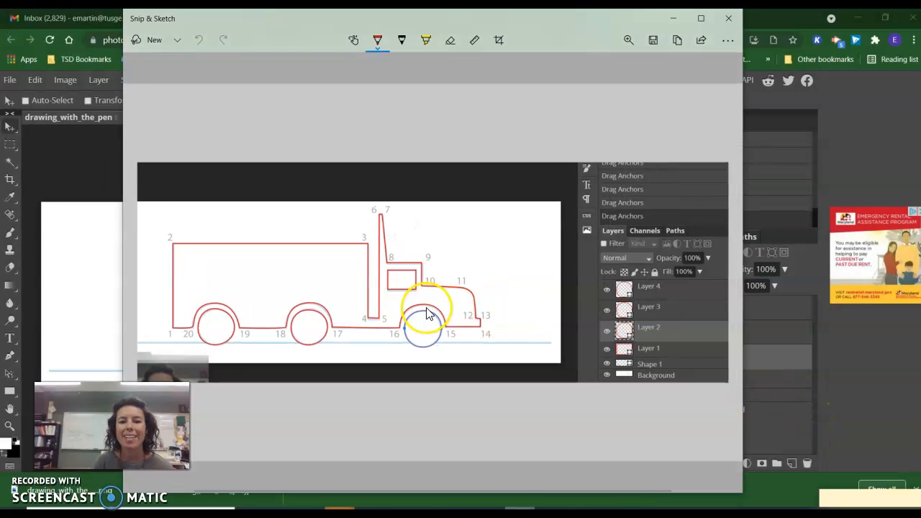
left_click(427, 313)
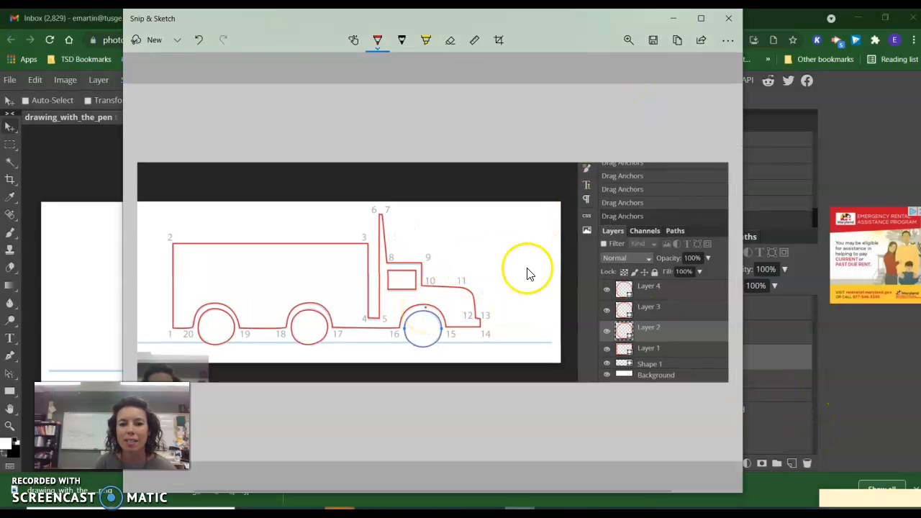
left_click(178, 39)
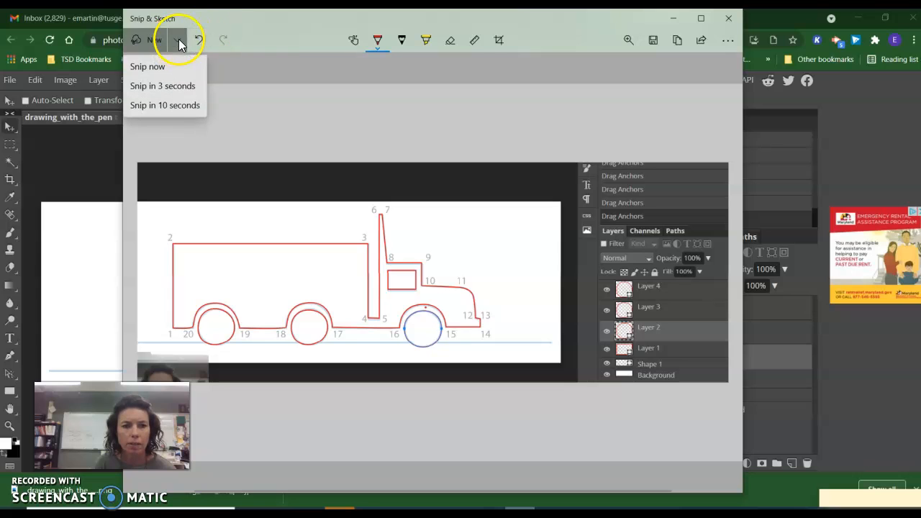
left_click(197, 40)
left_click(198, 41)
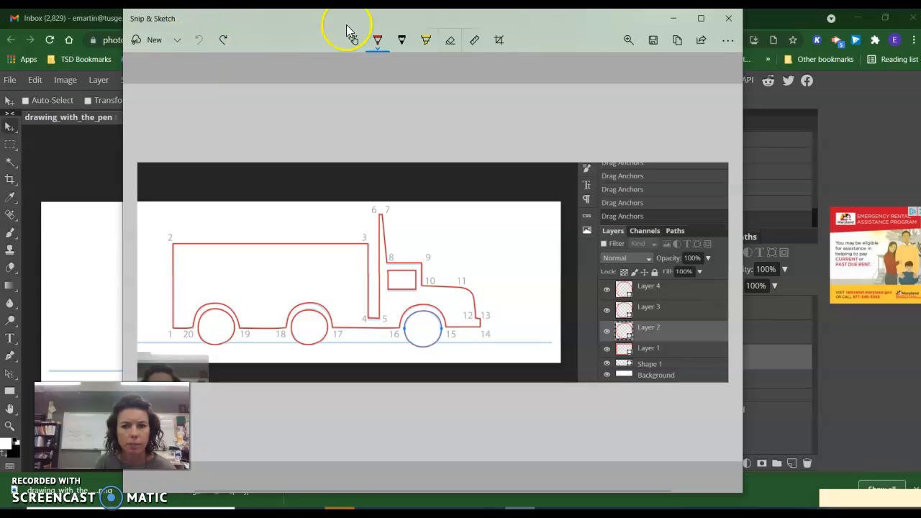
- Copy the snip and open the Truck Trace Photopea Pen Tool slides from the Google Classroom assignment
left_click(676, 41)
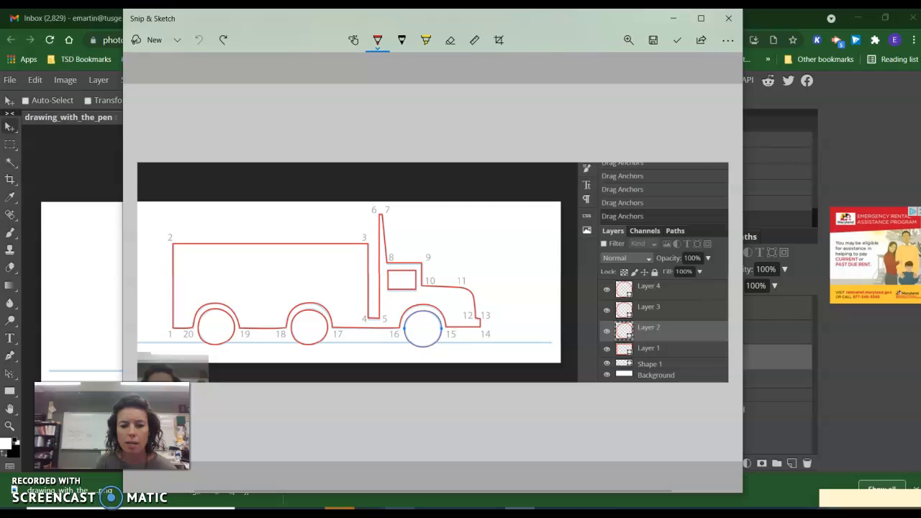
left_click(429, 512)
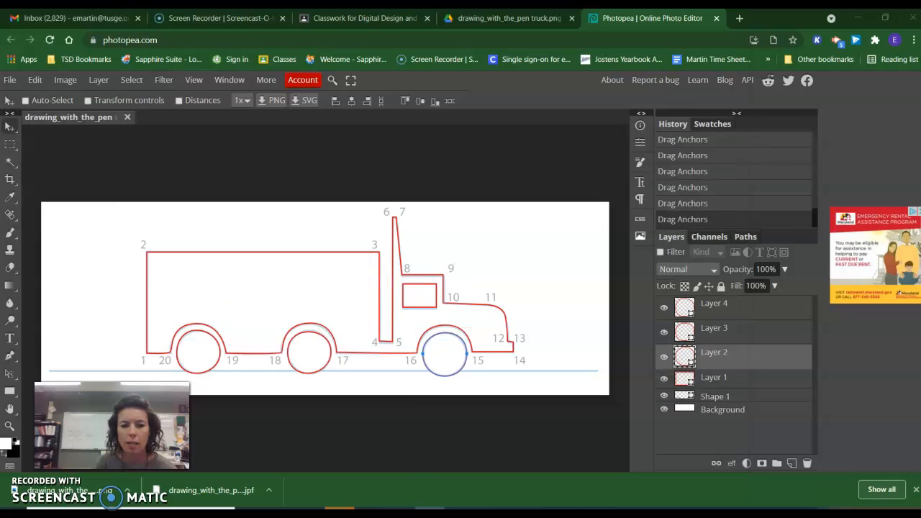
left_click(384, 22)
left_click(15, 87)
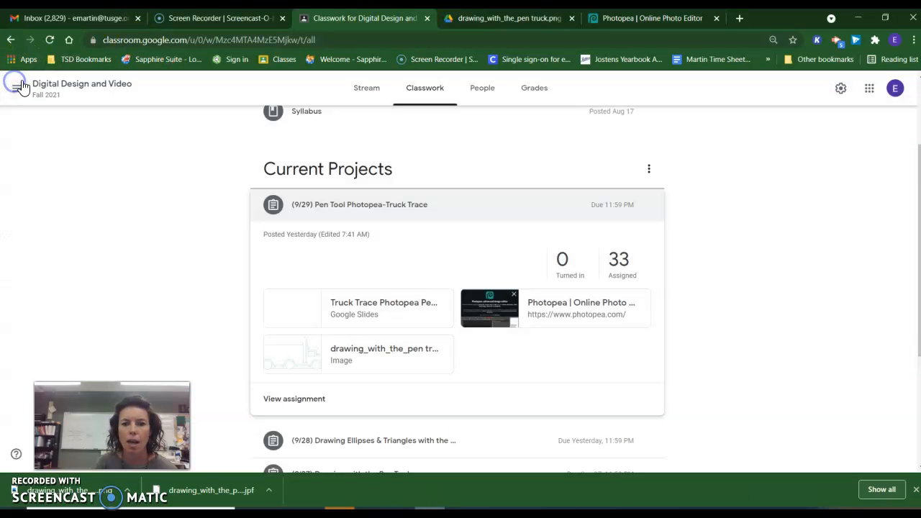
left_click(391, 300)
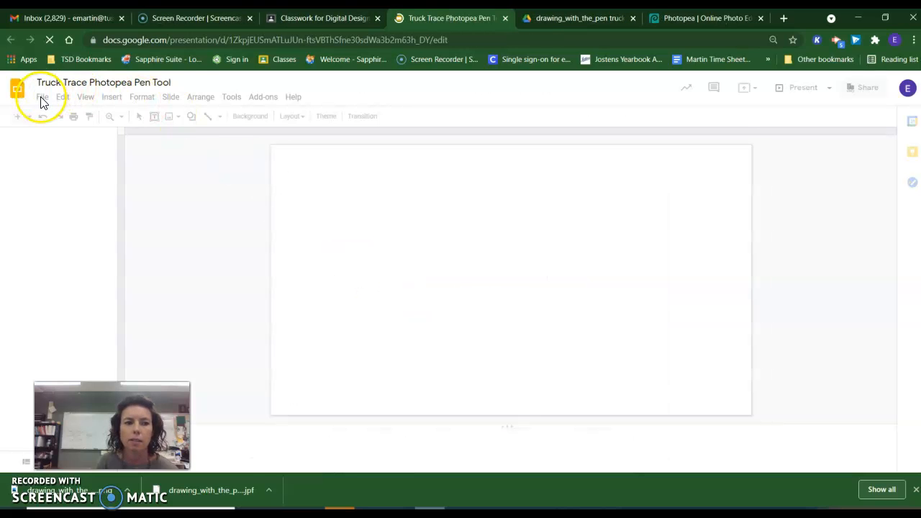
- Paste the copied snip of the truck drawing onto the blank slide
left_click(62, 97)
left_click(77, 196)
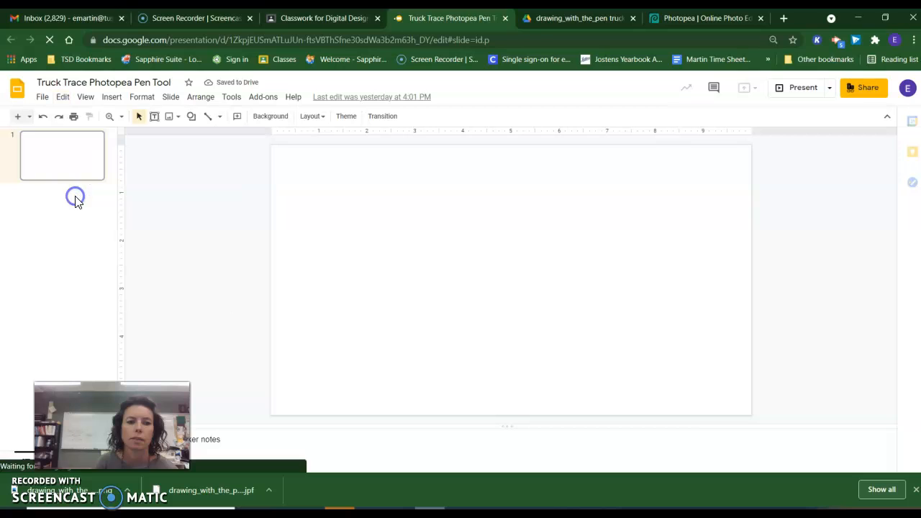
left_click(226, 191)
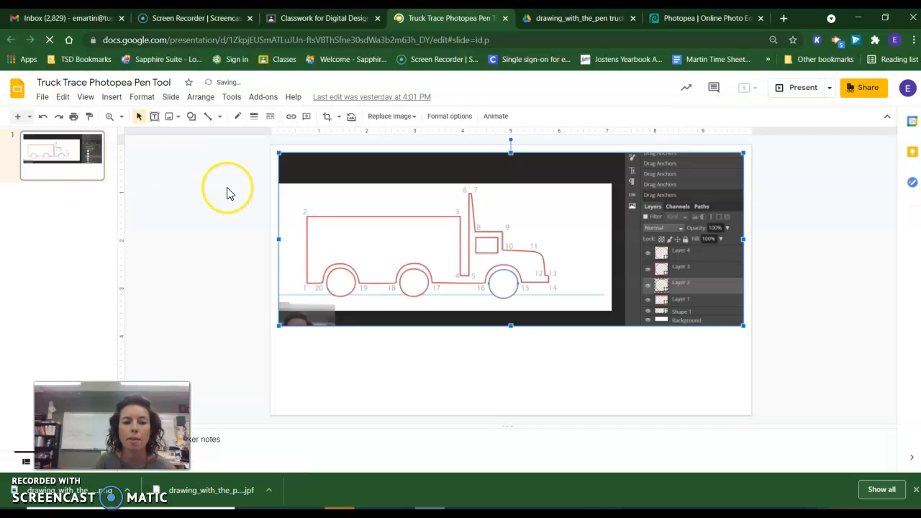